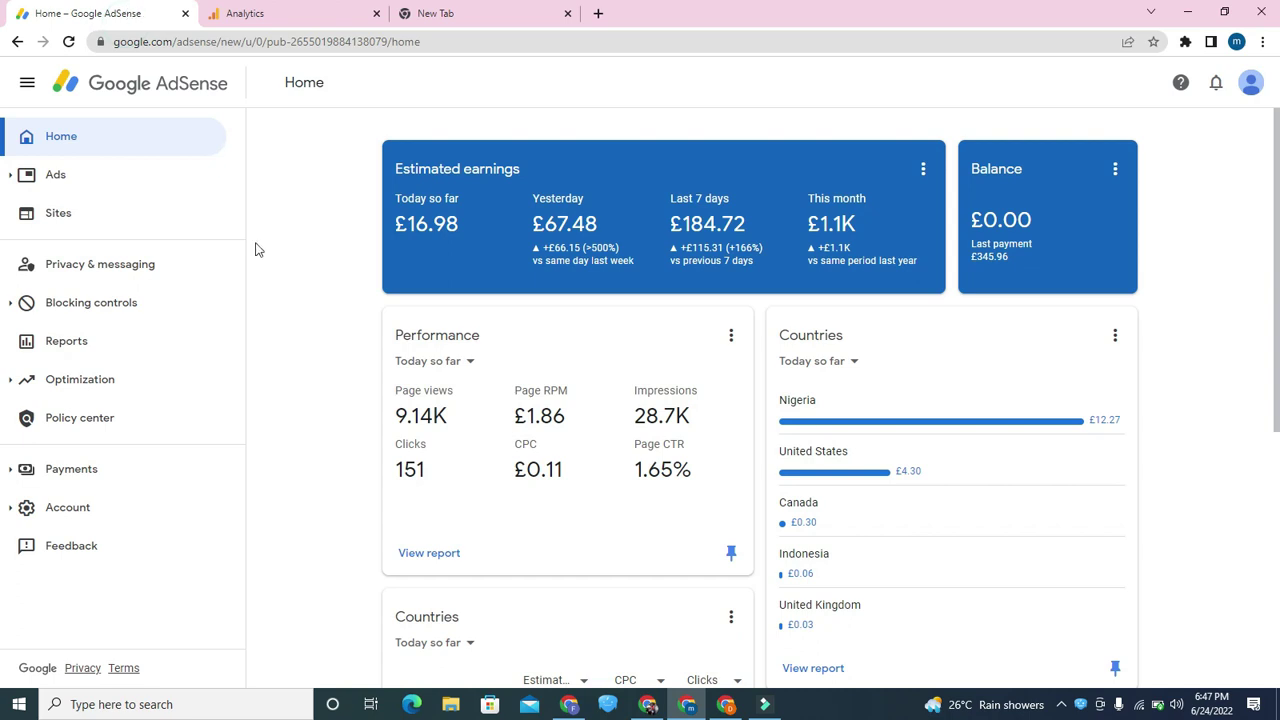
Step: Review the Shout Me Loud article on the benefits of using Cloudflare to manage DNS
left_click(649, 705)
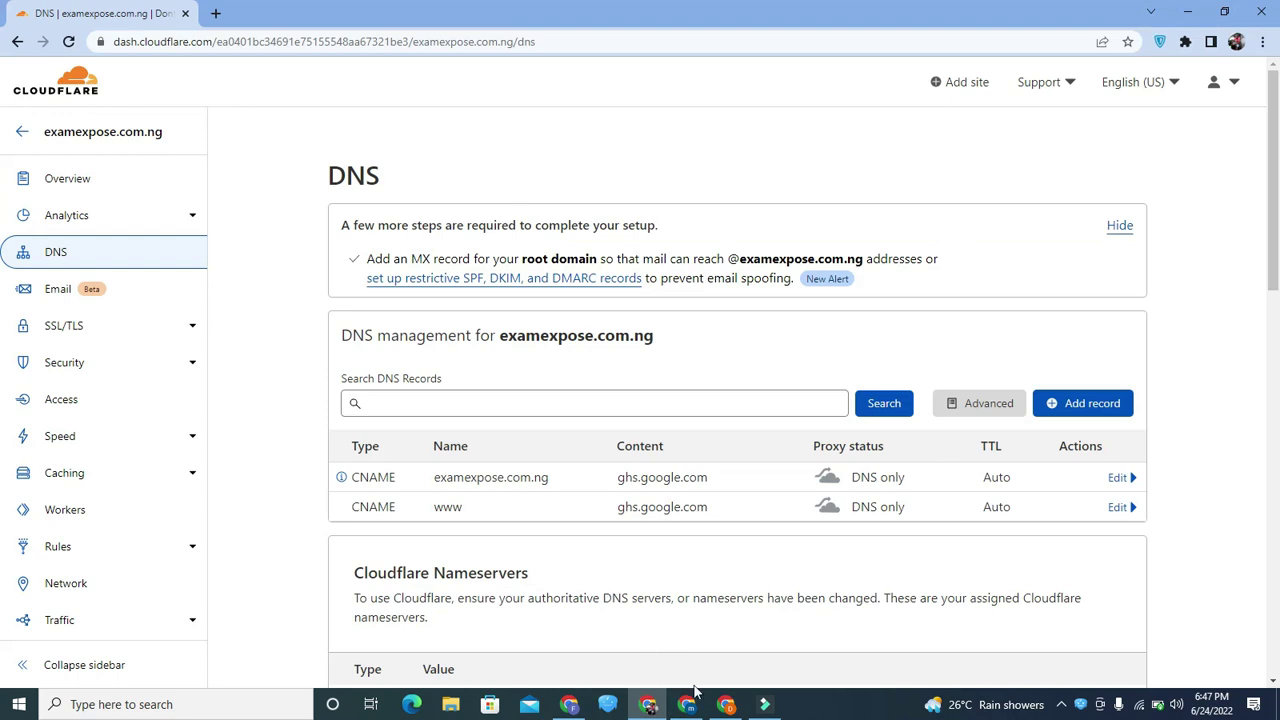
left_click(720, 705)
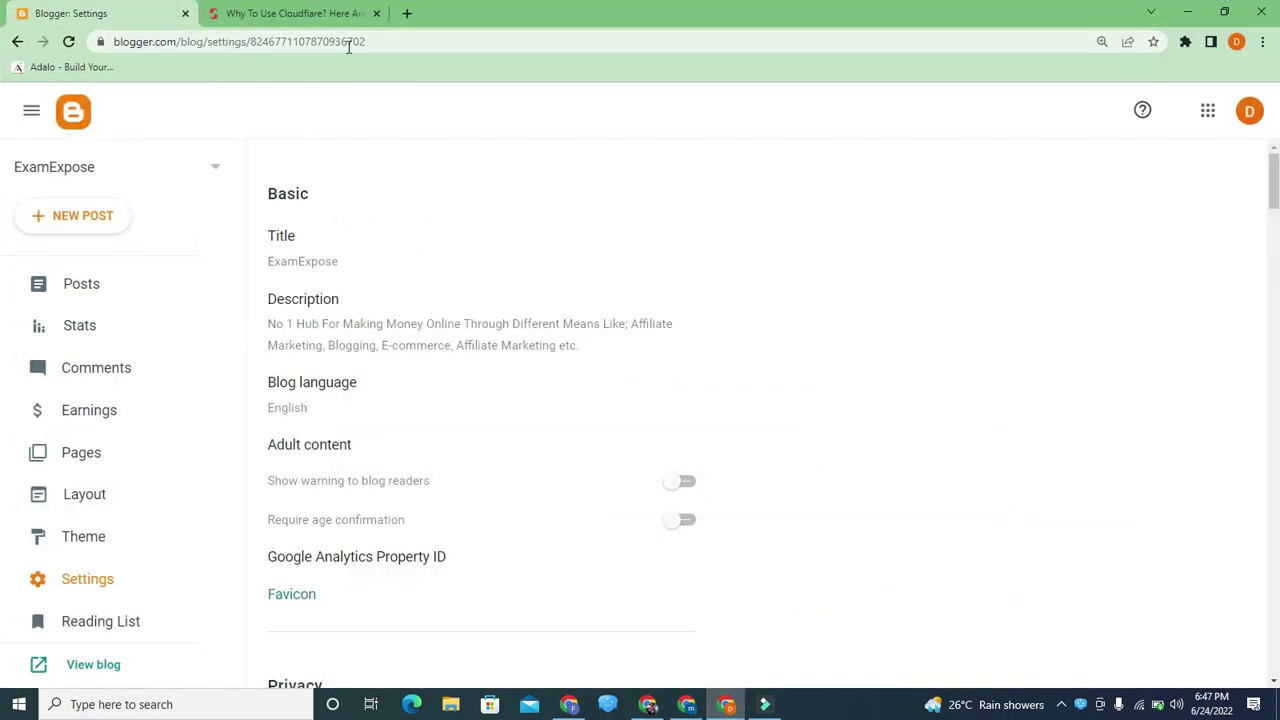
left_click(316, 14)
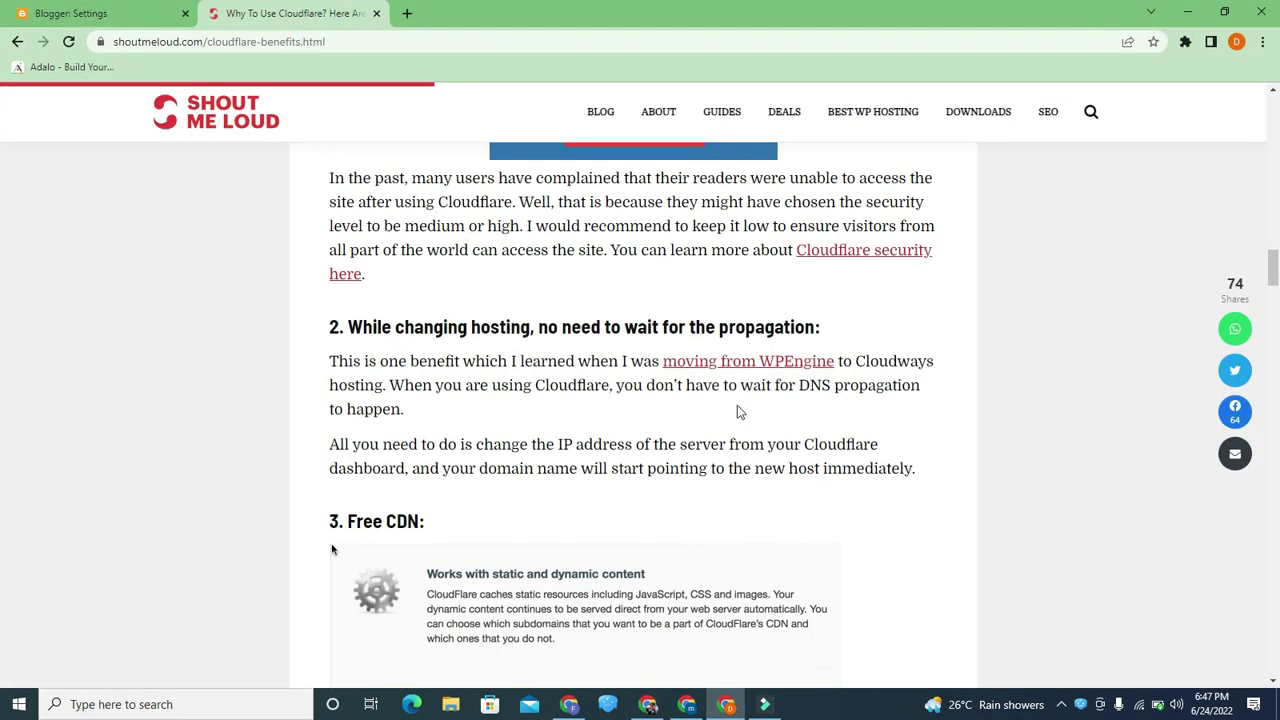
left_click_drag(1273, 262, 1274, 198)
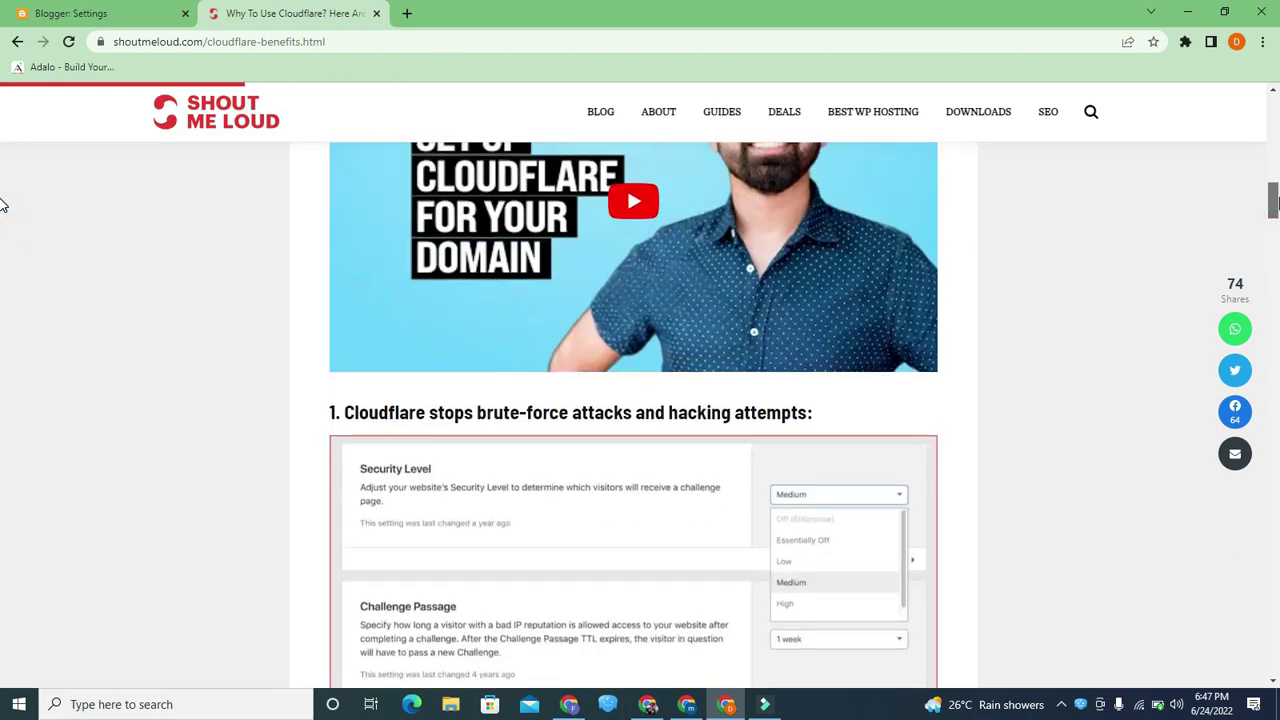
left_click_drag(3, 205, 1, 205)
left_click_drag(1268, 226, 1268, 289)
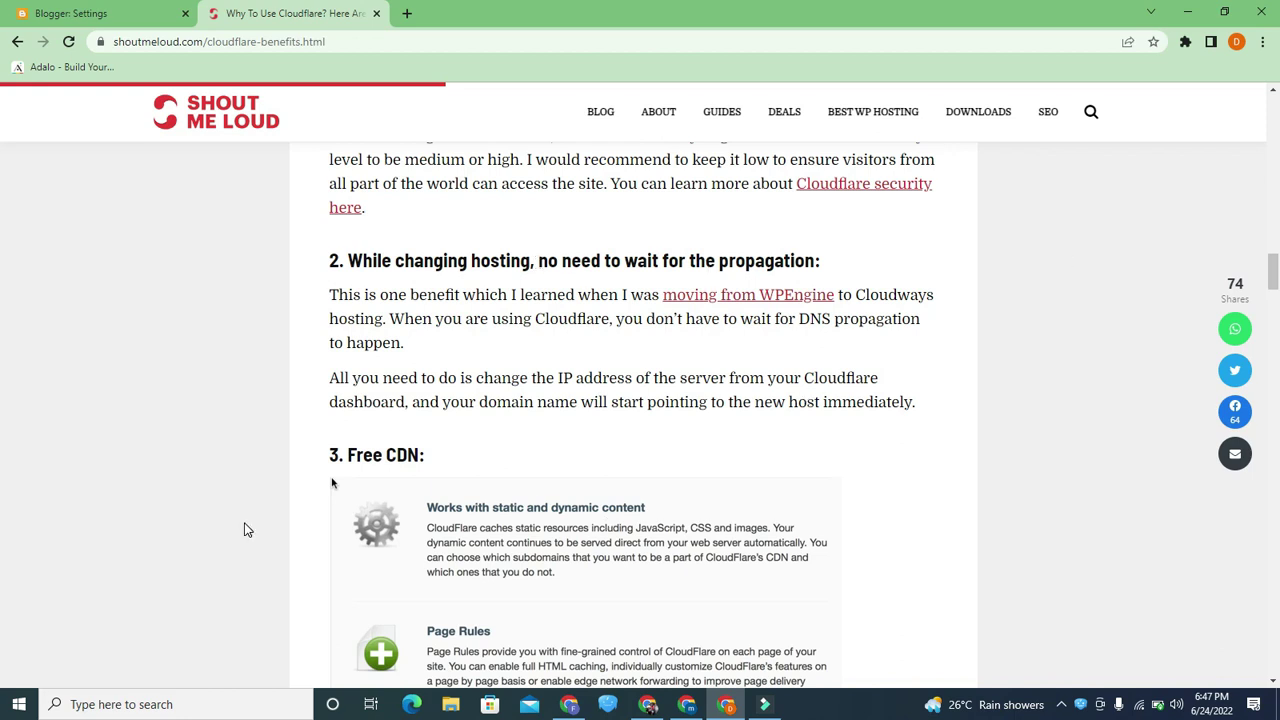
left_click_drag(1274, 268, 1268, 326)
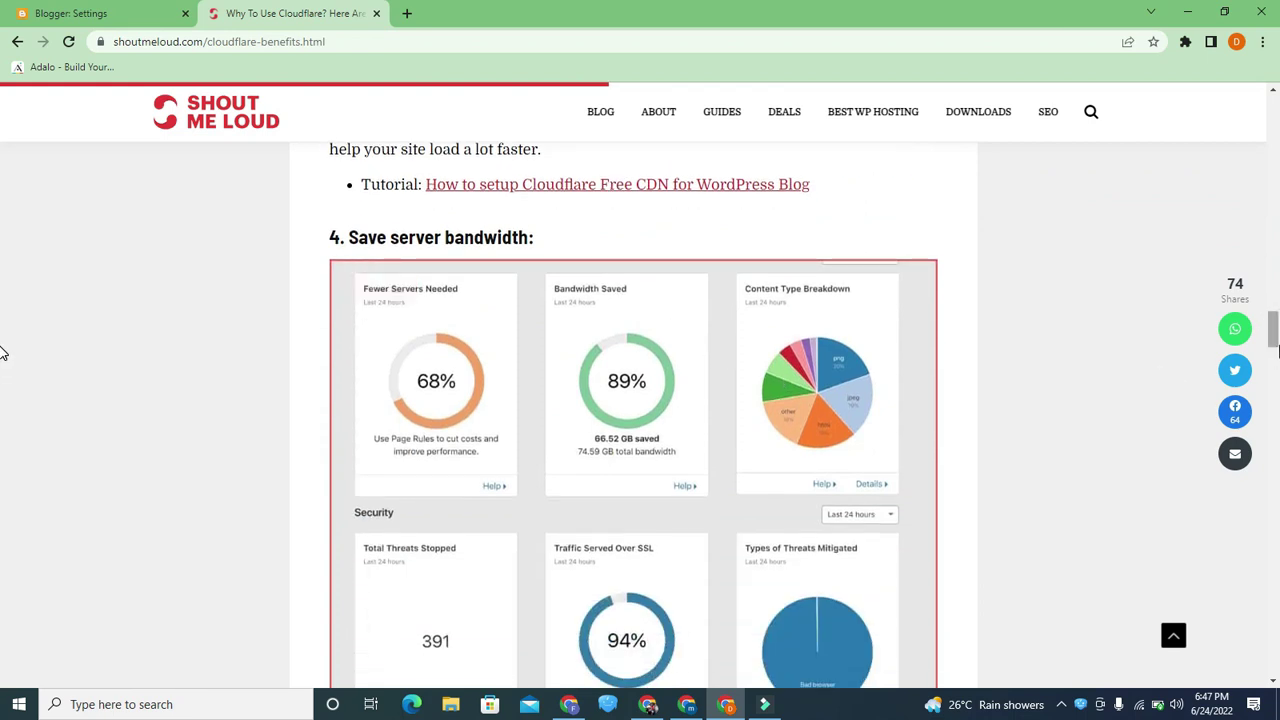
left_click_drag(1273, 335, 1275, 197)
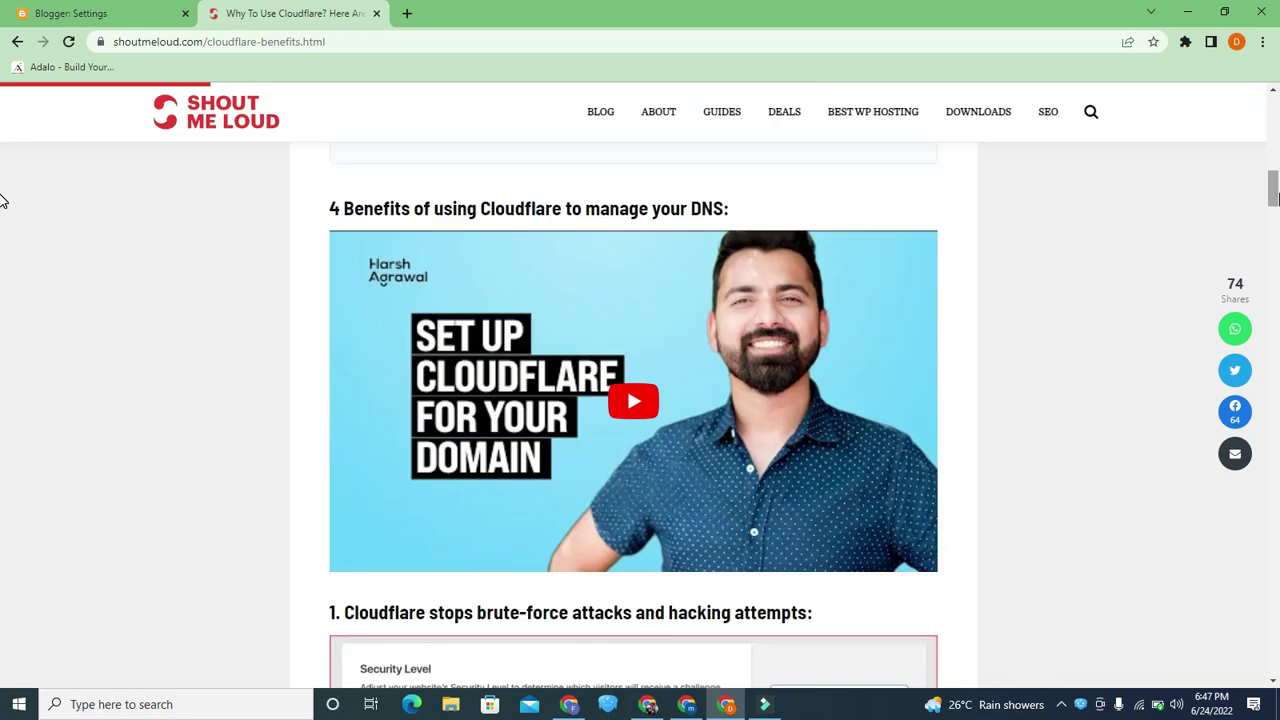
left_click(115, 9)
Step: In the AdSense browser window, search Google for Cloudflare and open the official cloudflare.com website
mouse_move(652, 708)
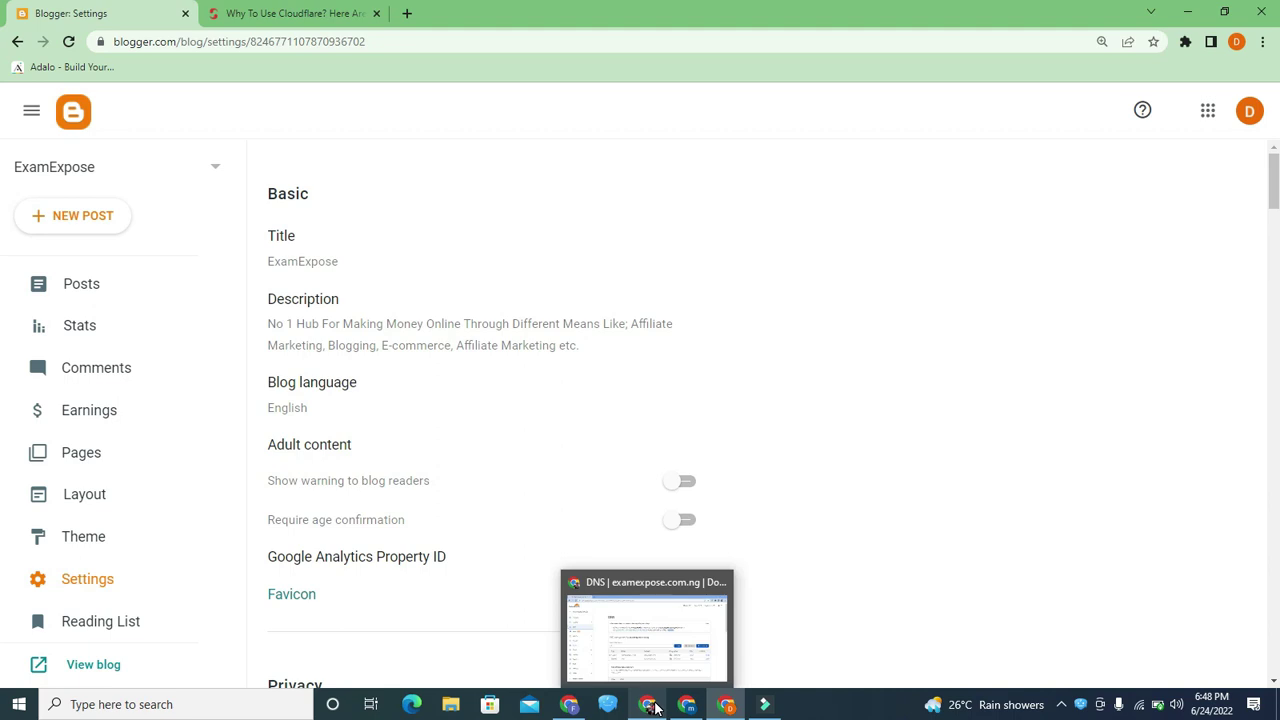
left_click(686, 704)
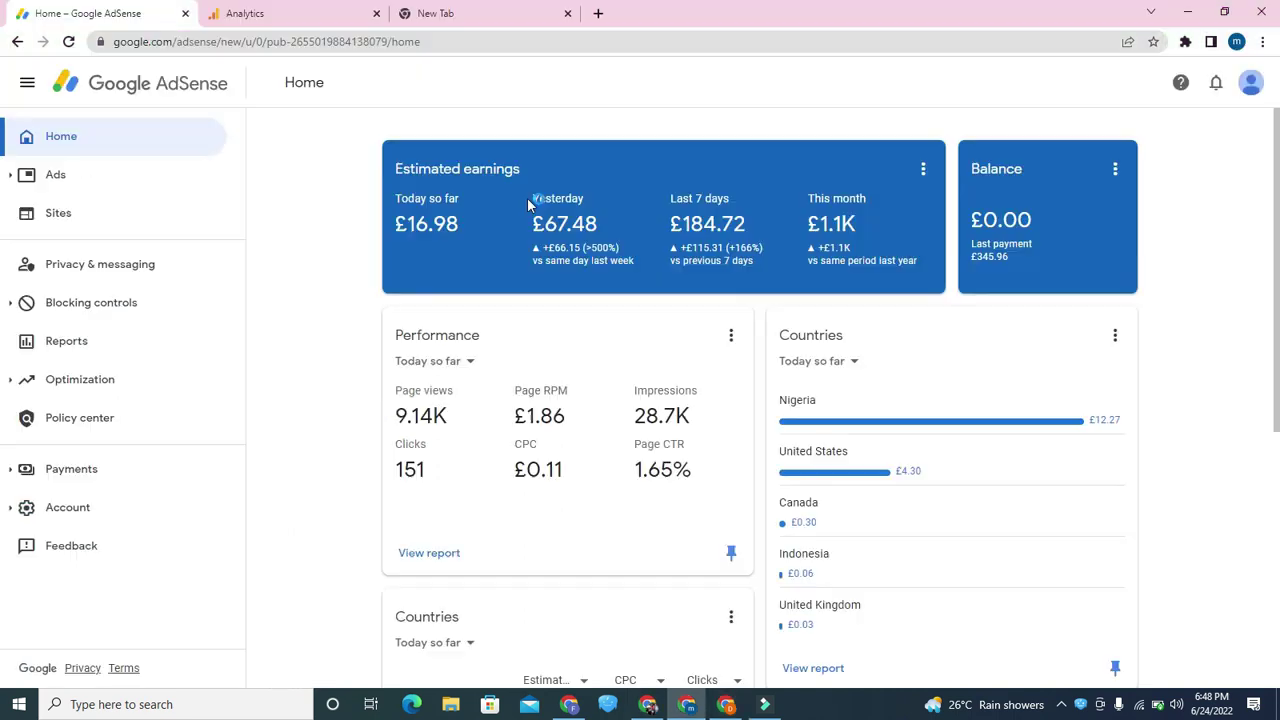
left_click(365, 41)
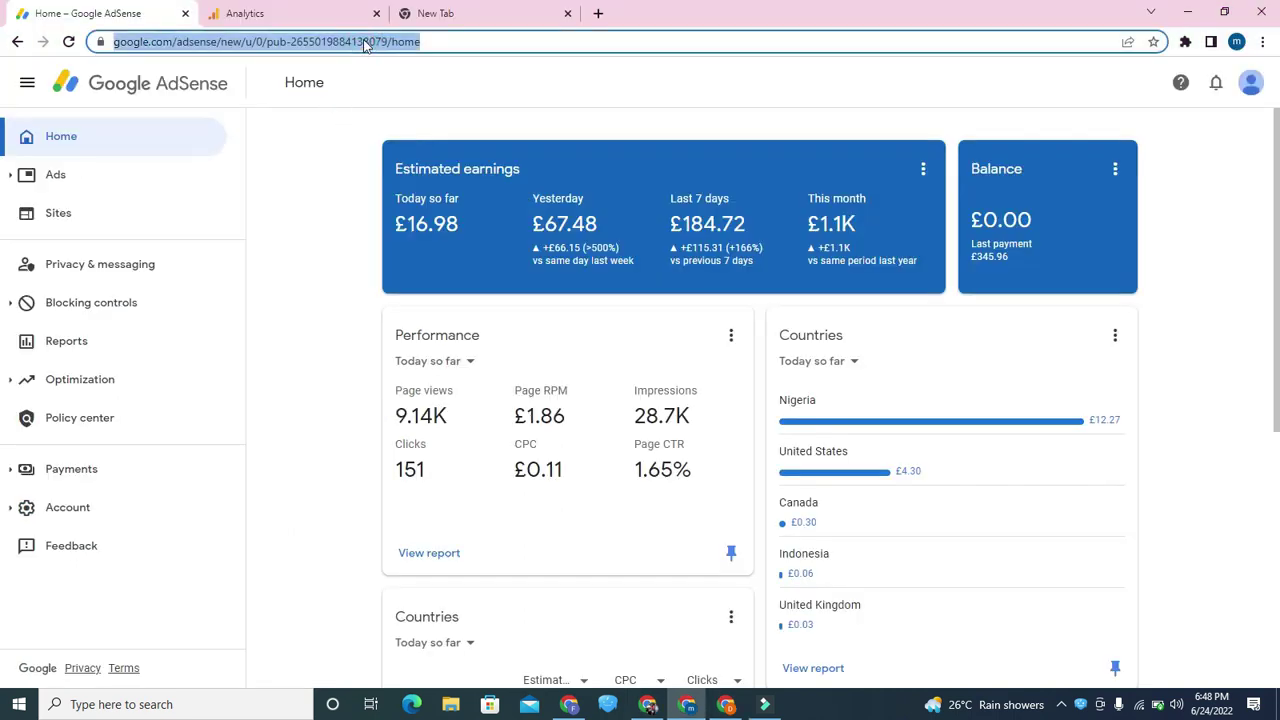
type("cloud")
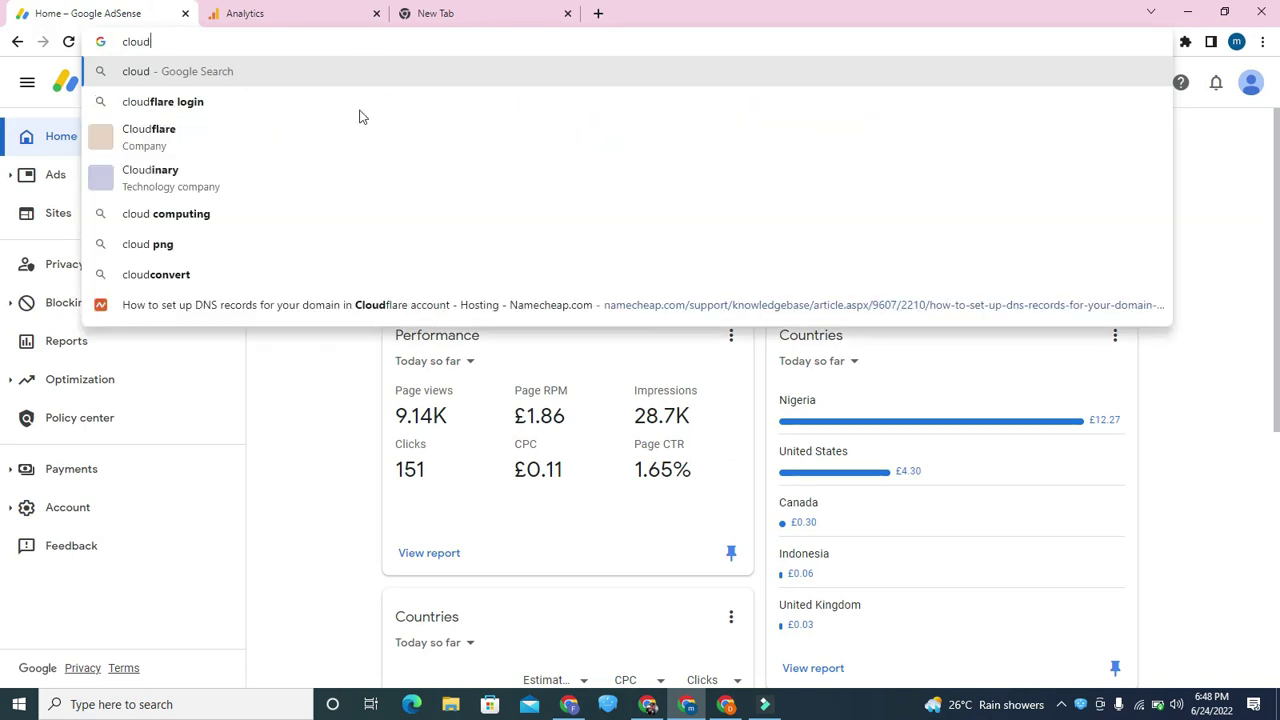
left_click(298, 136)
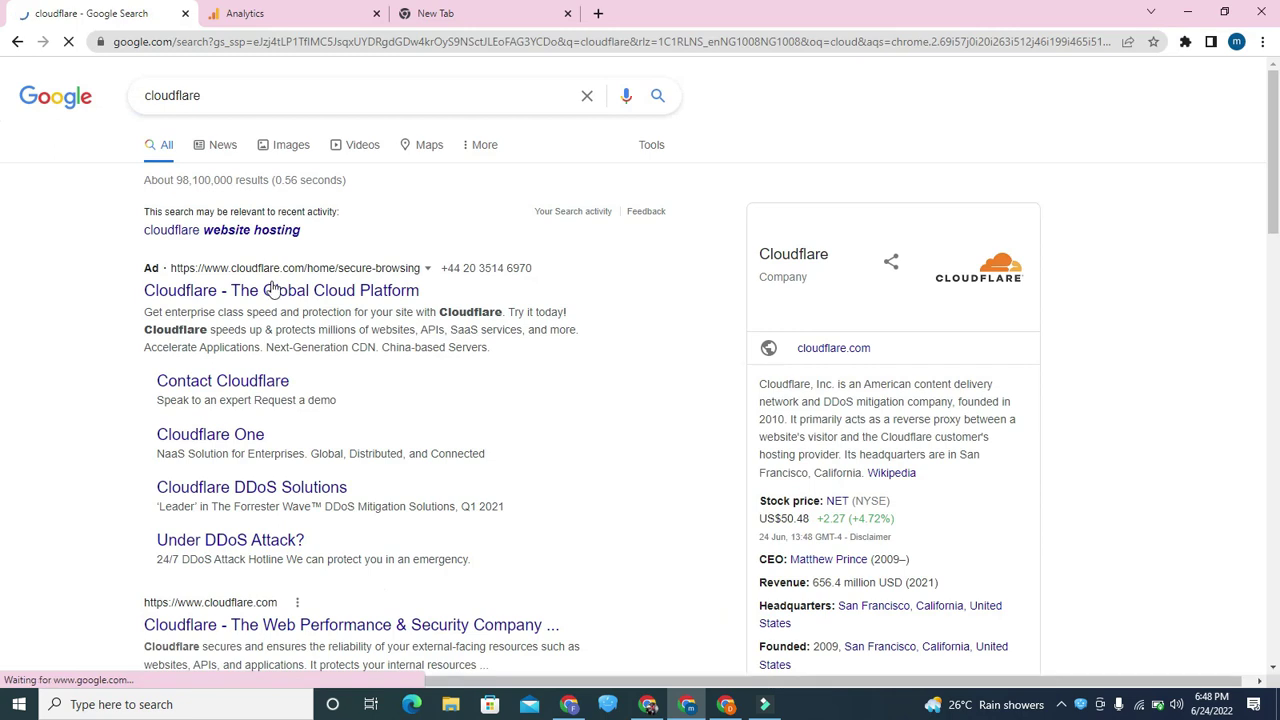
left_click(273, 602)
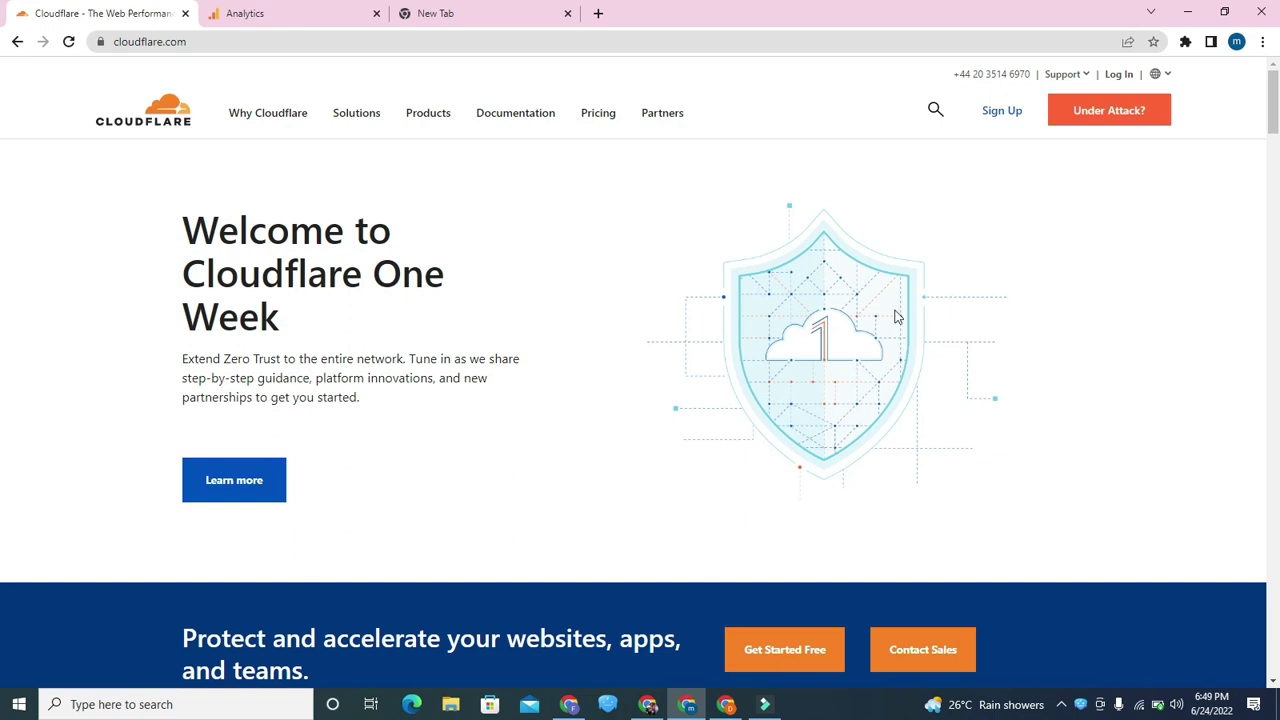
Step: Open the Cloudflare sign-up form and fill in the account email
left_click(1014, 120)
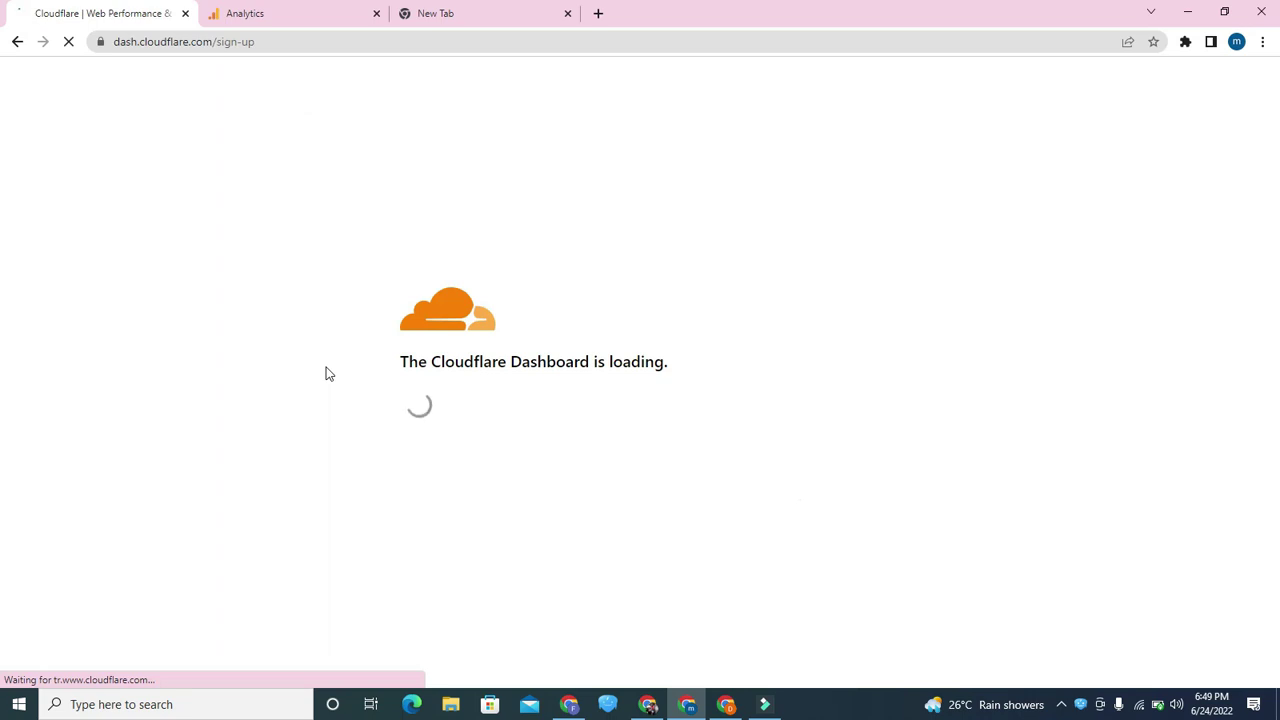
left_click(362, 246)
left_click(368, 285)
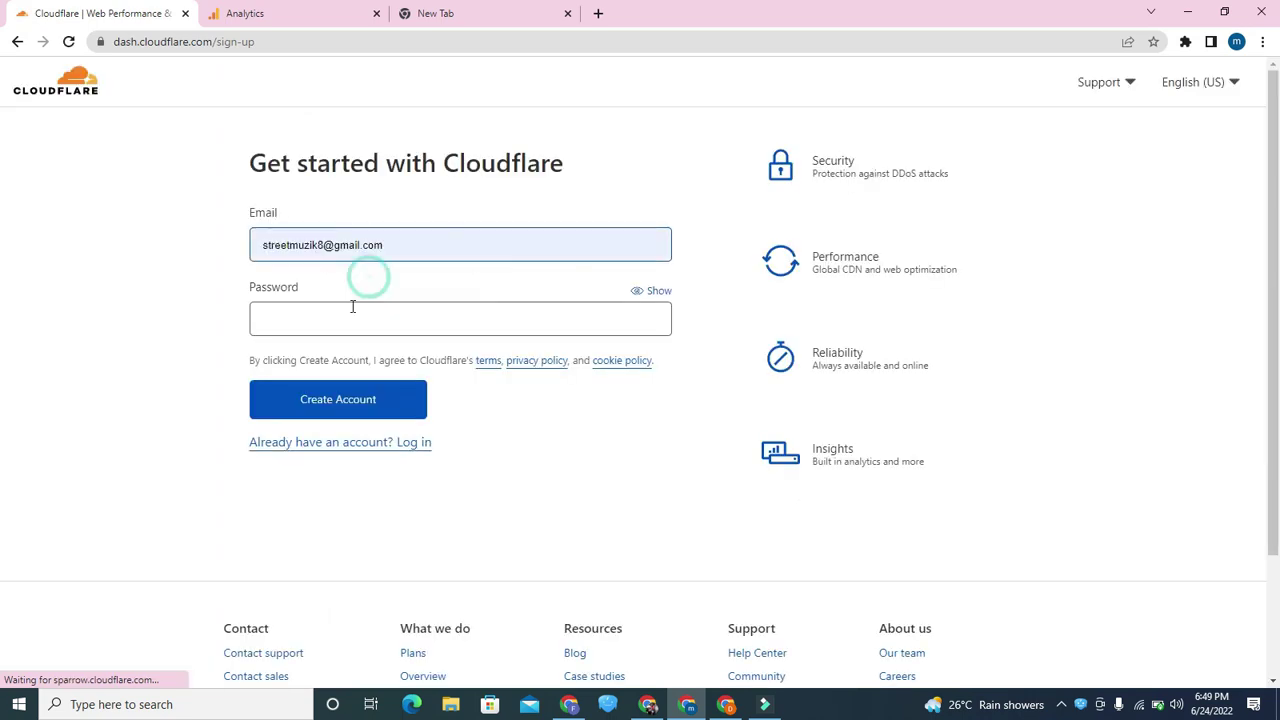
key("Tab")
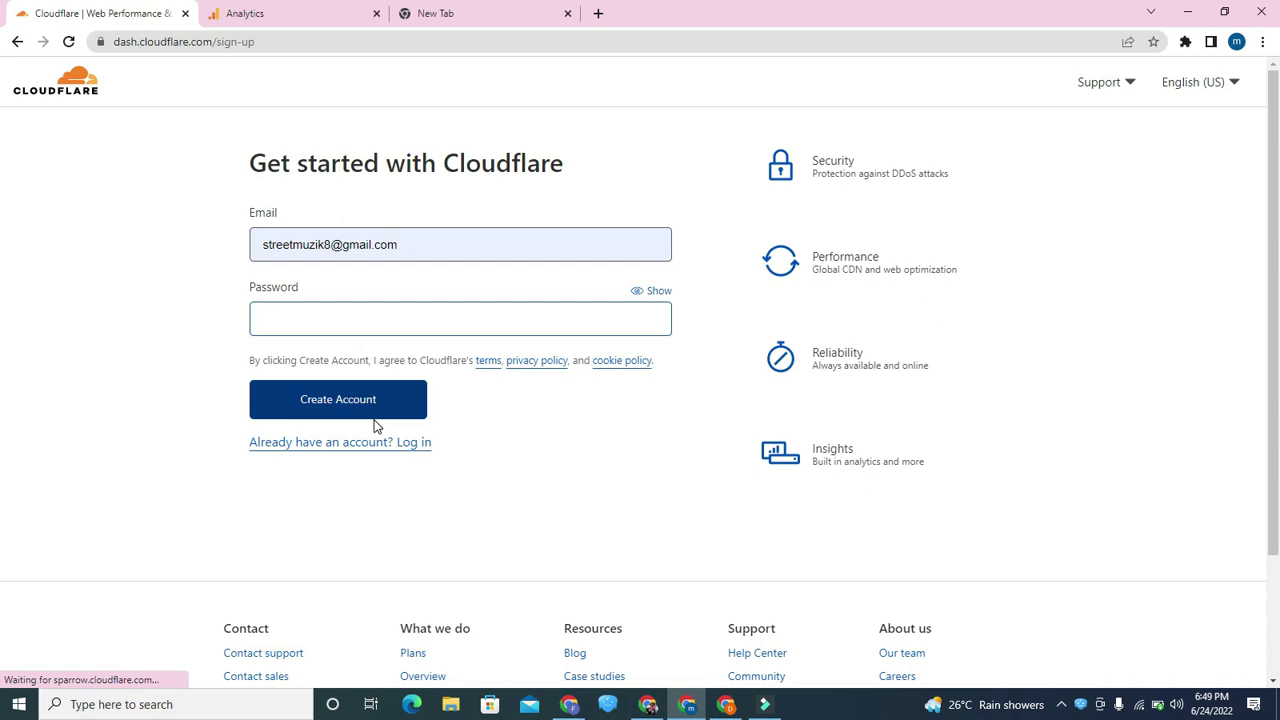
Step: Switch to the browser window with the existing Cloudflare account and open the form for adding a new site
left_click(648, 704)
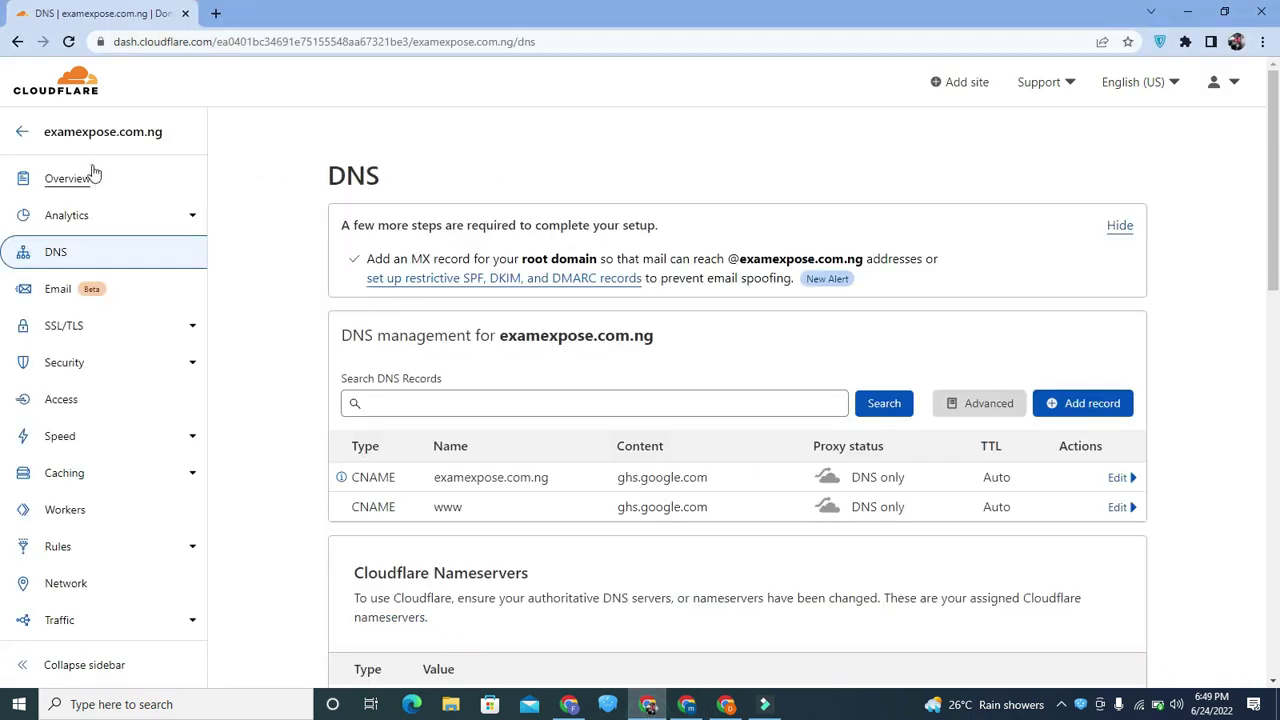
left_click(22, 131)
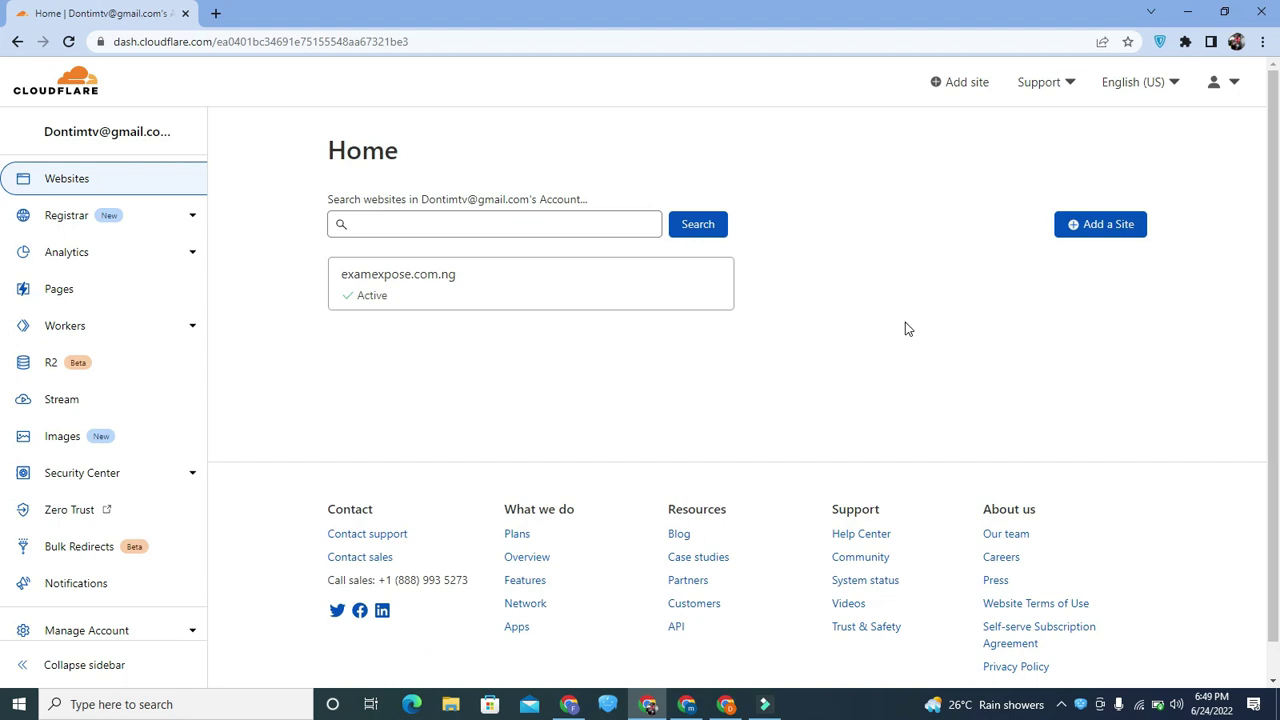
left_click(1114, 232)
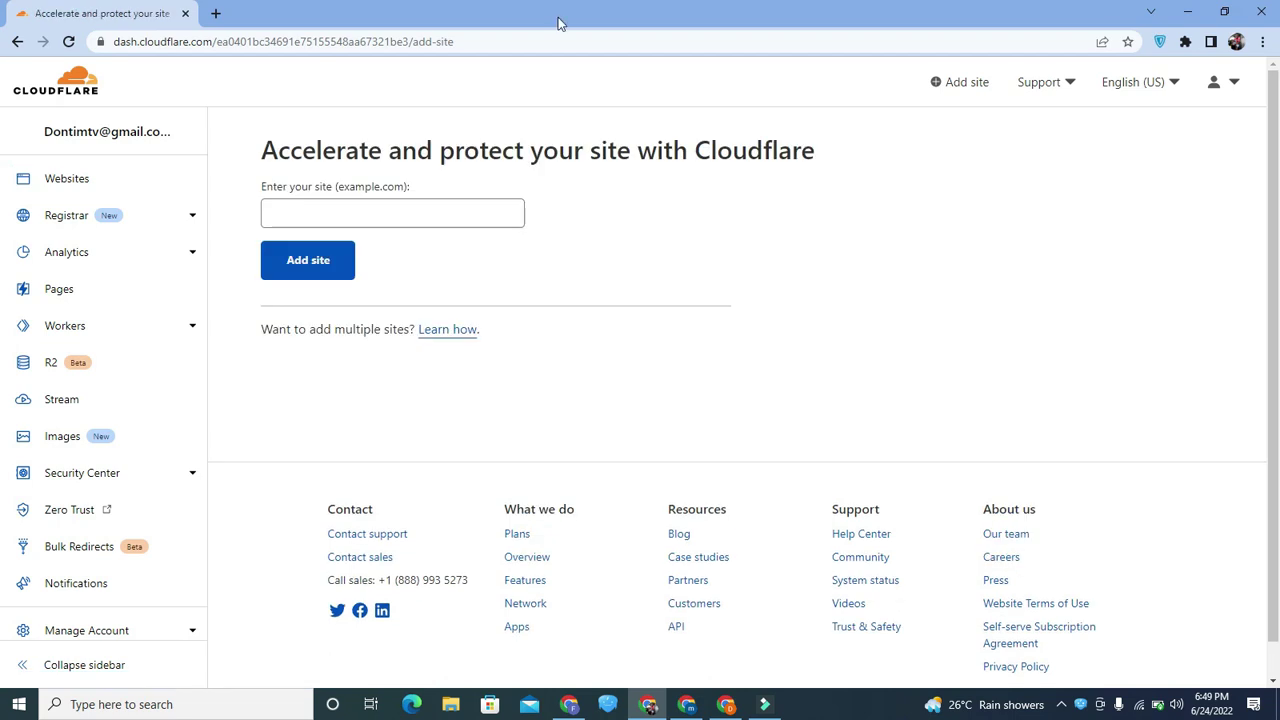
Step: Try to add dontimtv.com as a new site
left_click(380, 221)
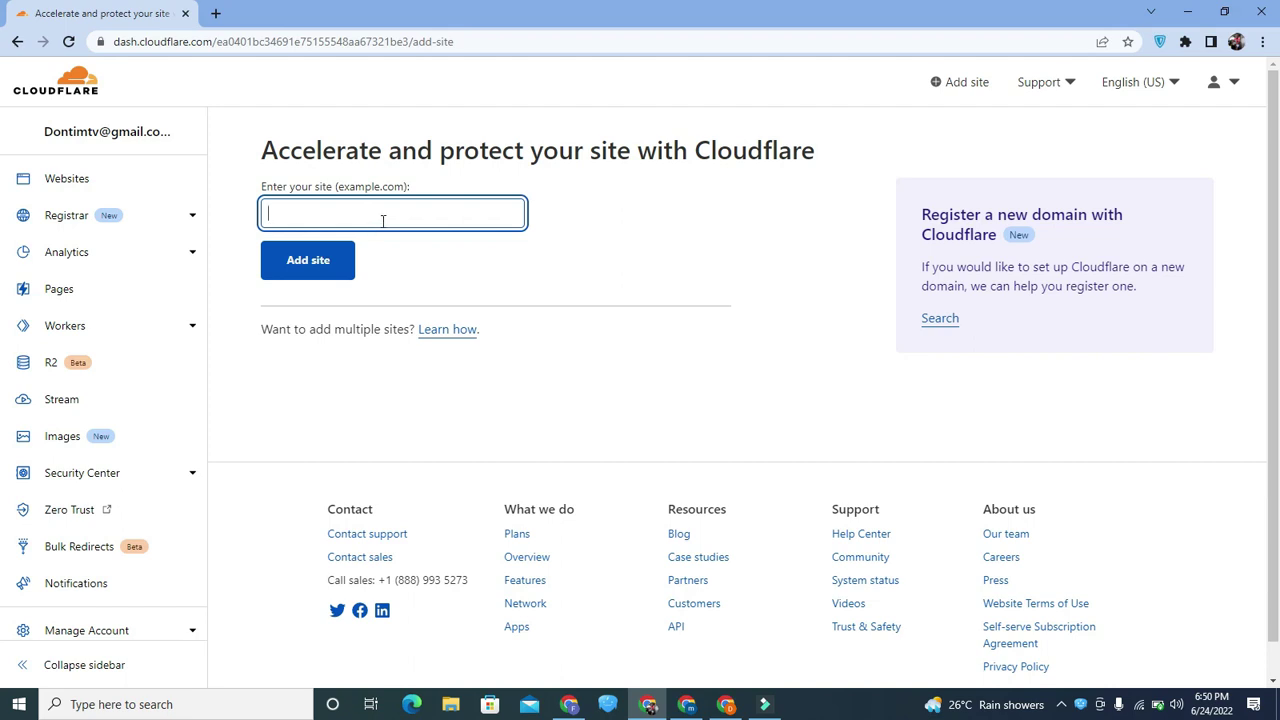
type("dontimtv.com")
left_click(323, 275)
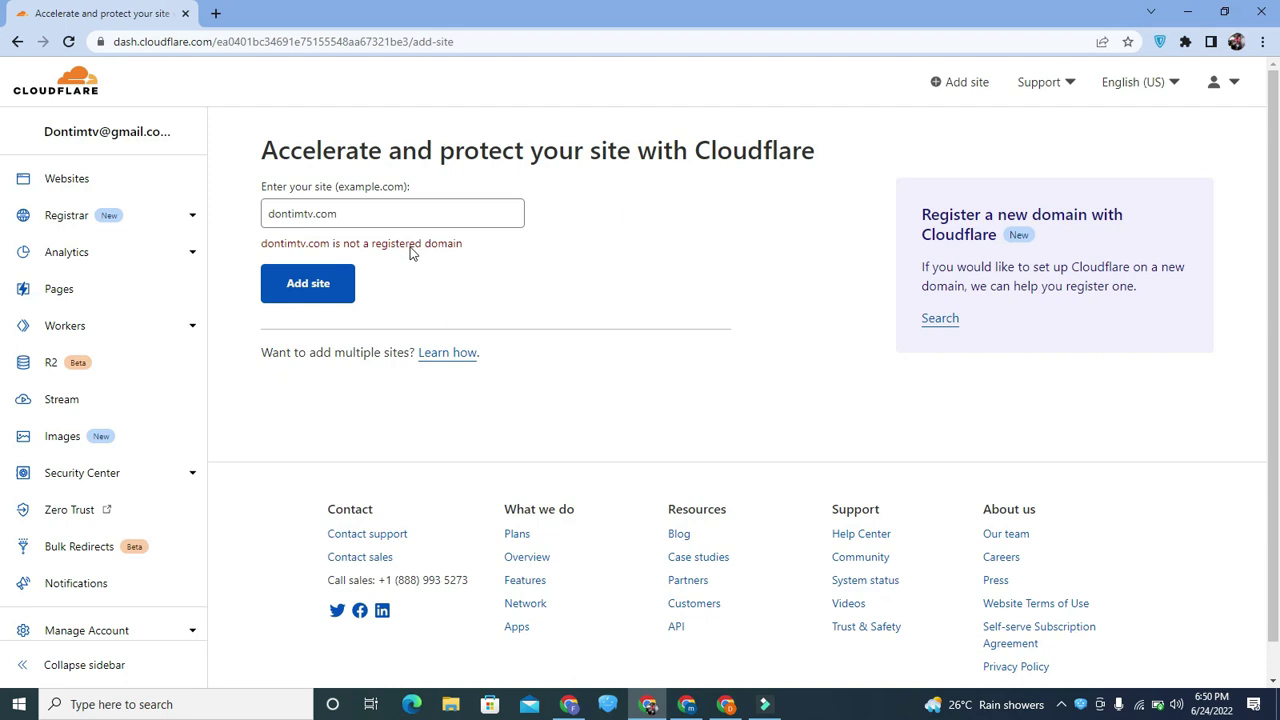
Step: Resubmit the site as dontimtv.com.ng and choose the Free plan for it
triple_click(350, 208)
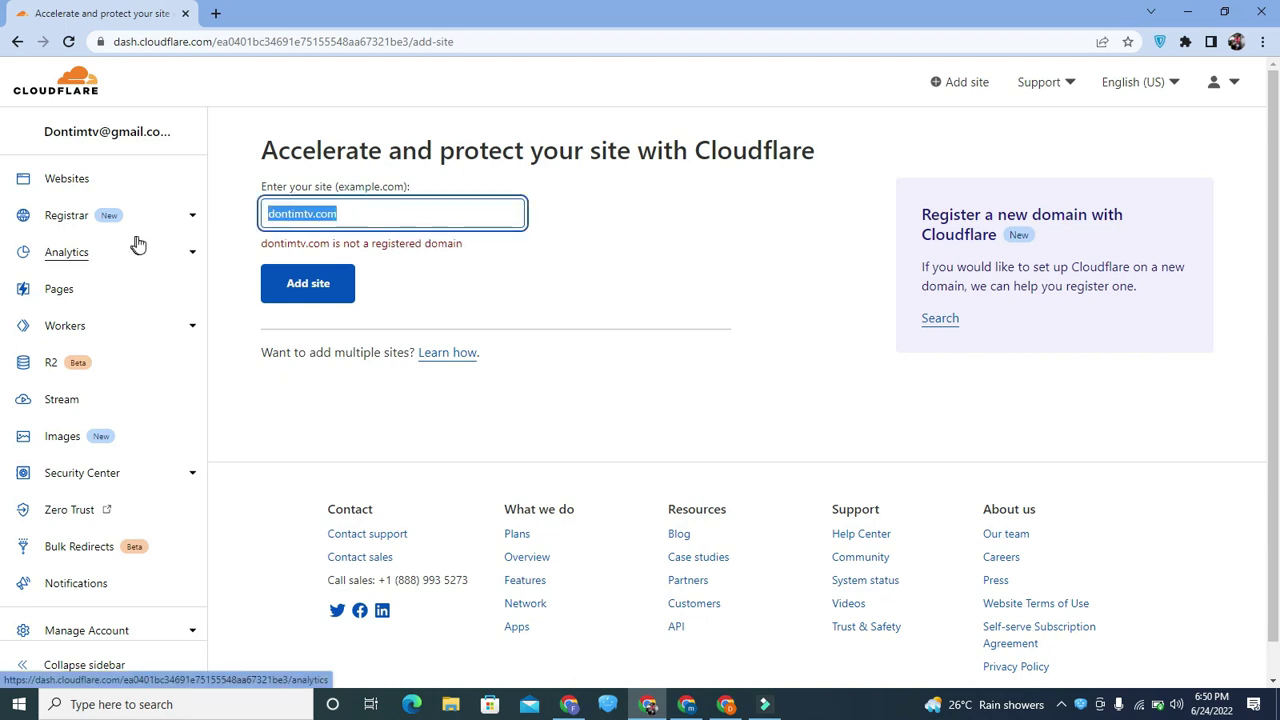
left_click(360, 215)
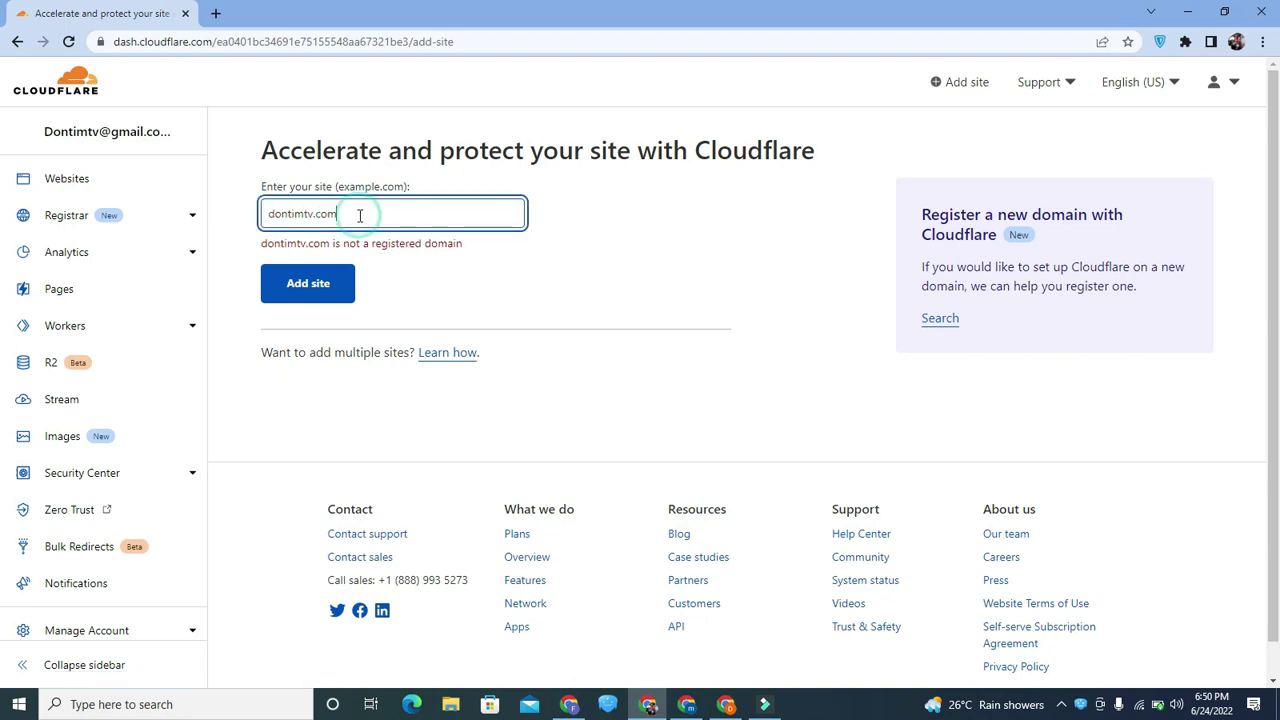
type(".ng")
key("Return")
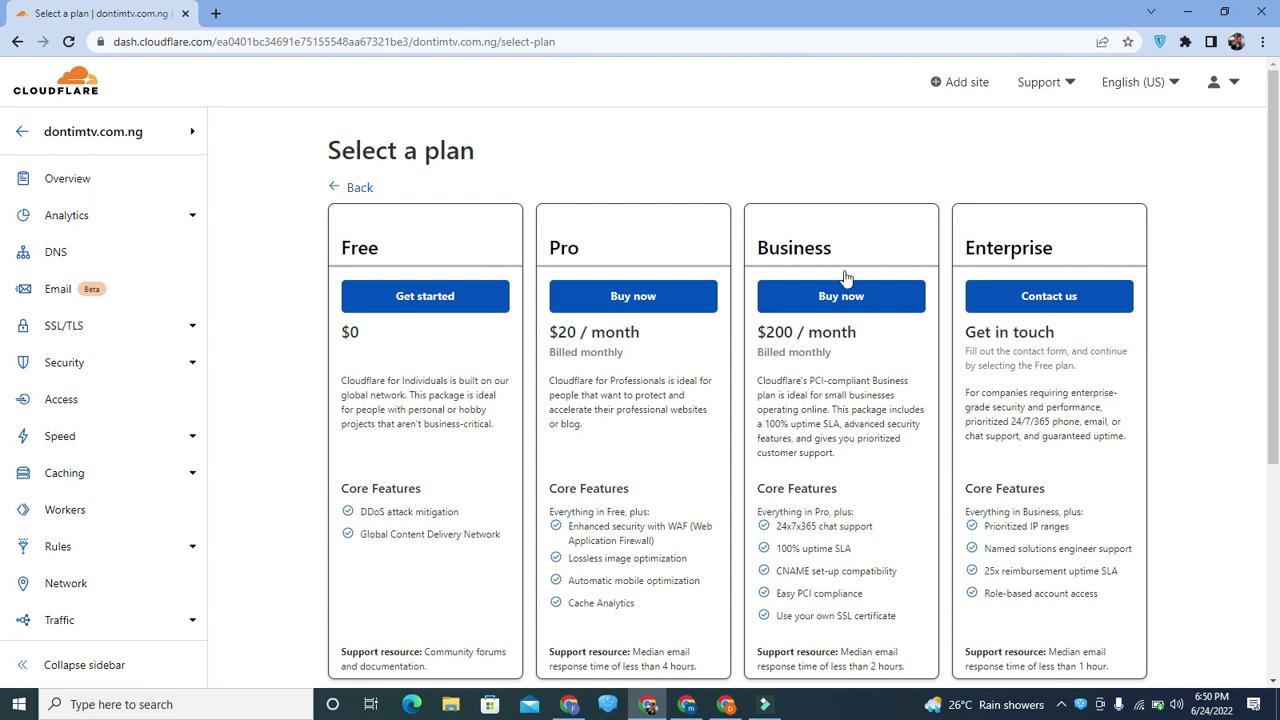
left_click_drag(1274, 240, 990, 278)
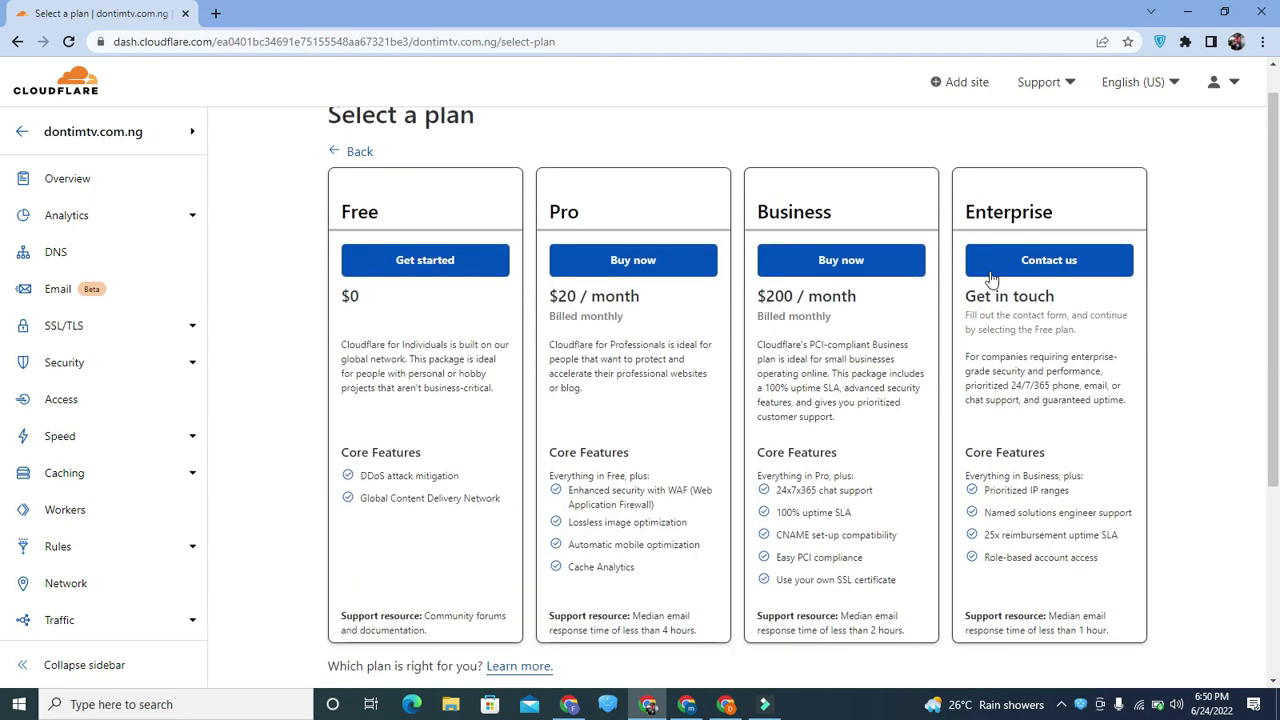
left_click(412, 282)
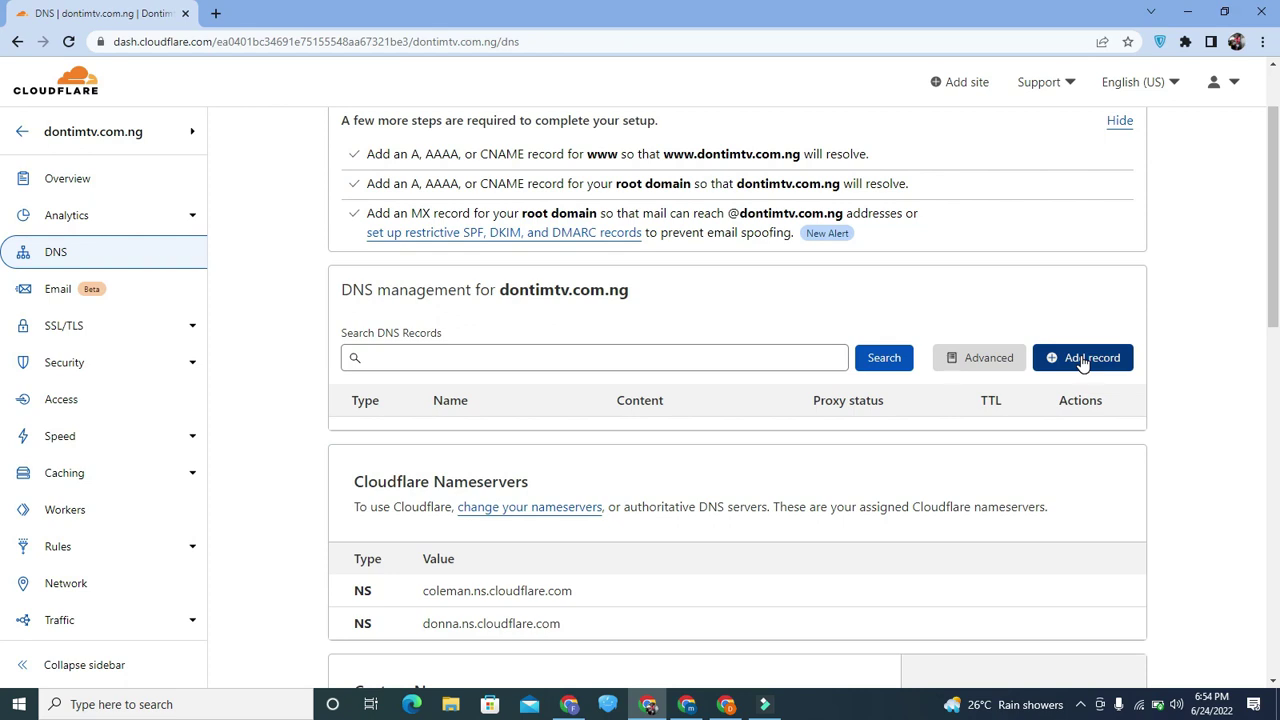
Step: Start a new CNAME record for the domain with the name dontimtv.com.ng and the target ghs.google.com
left_click(1083, 360)
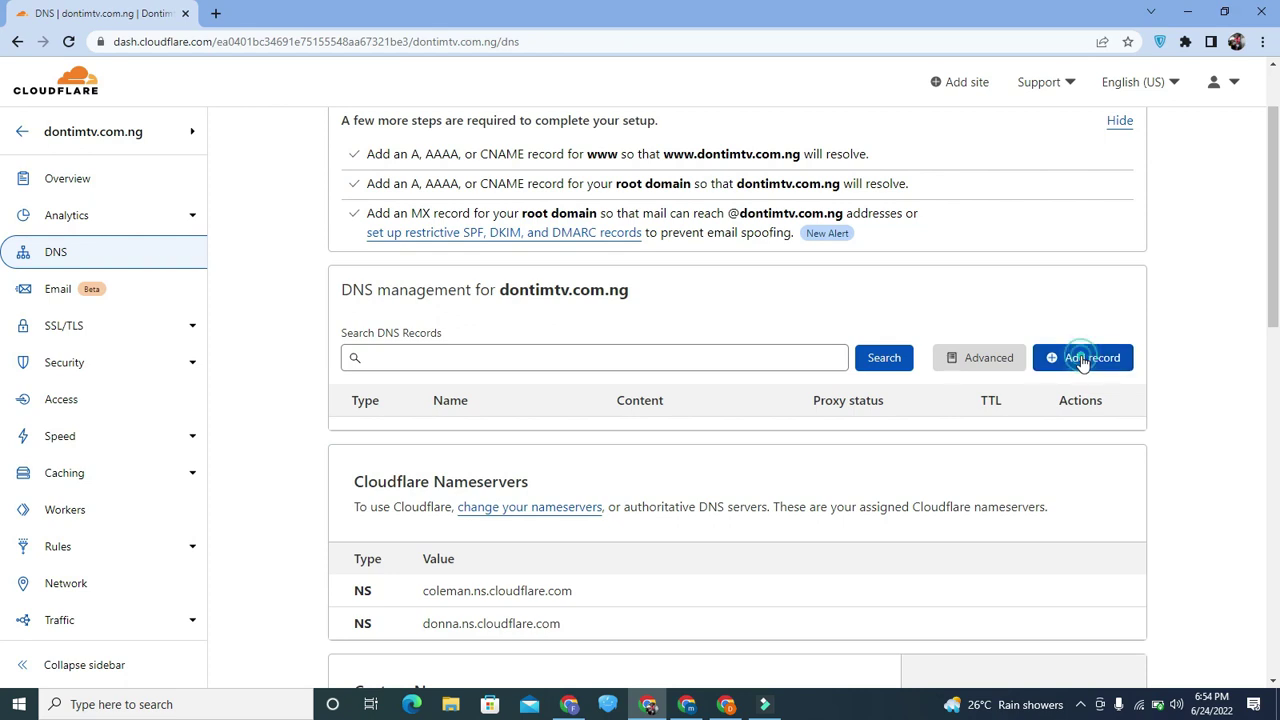
left_click(385, 452)
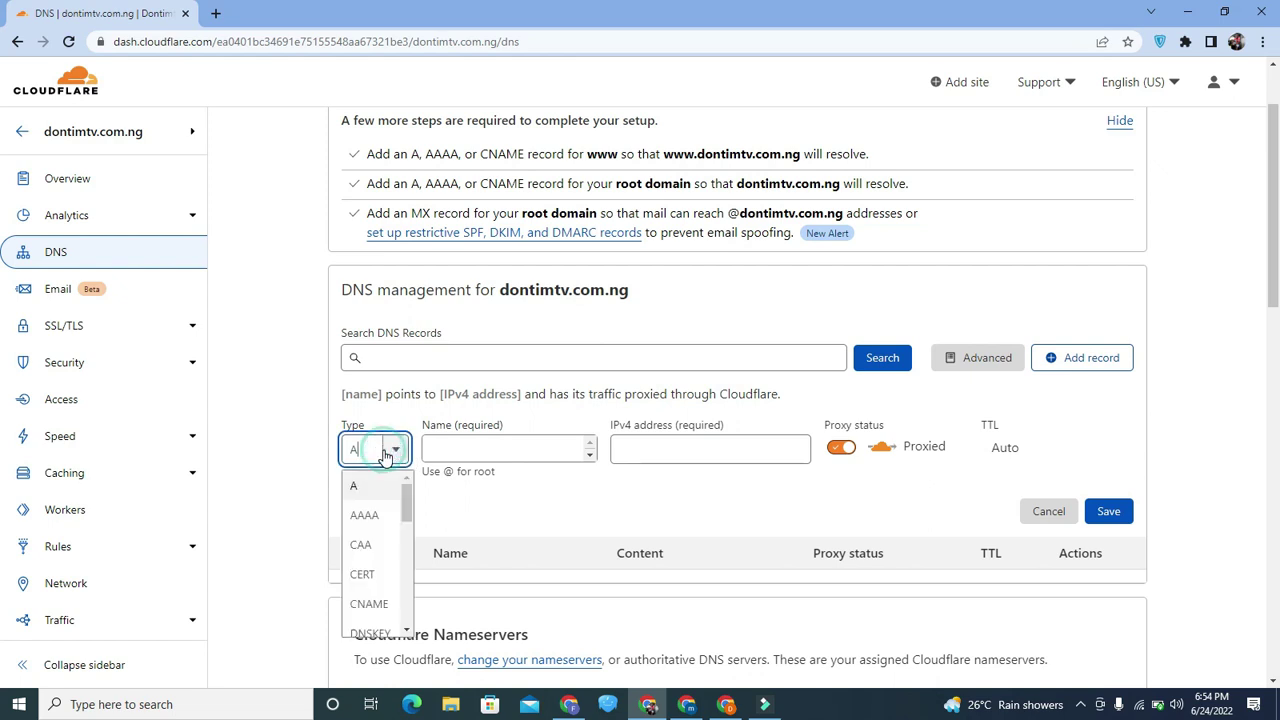
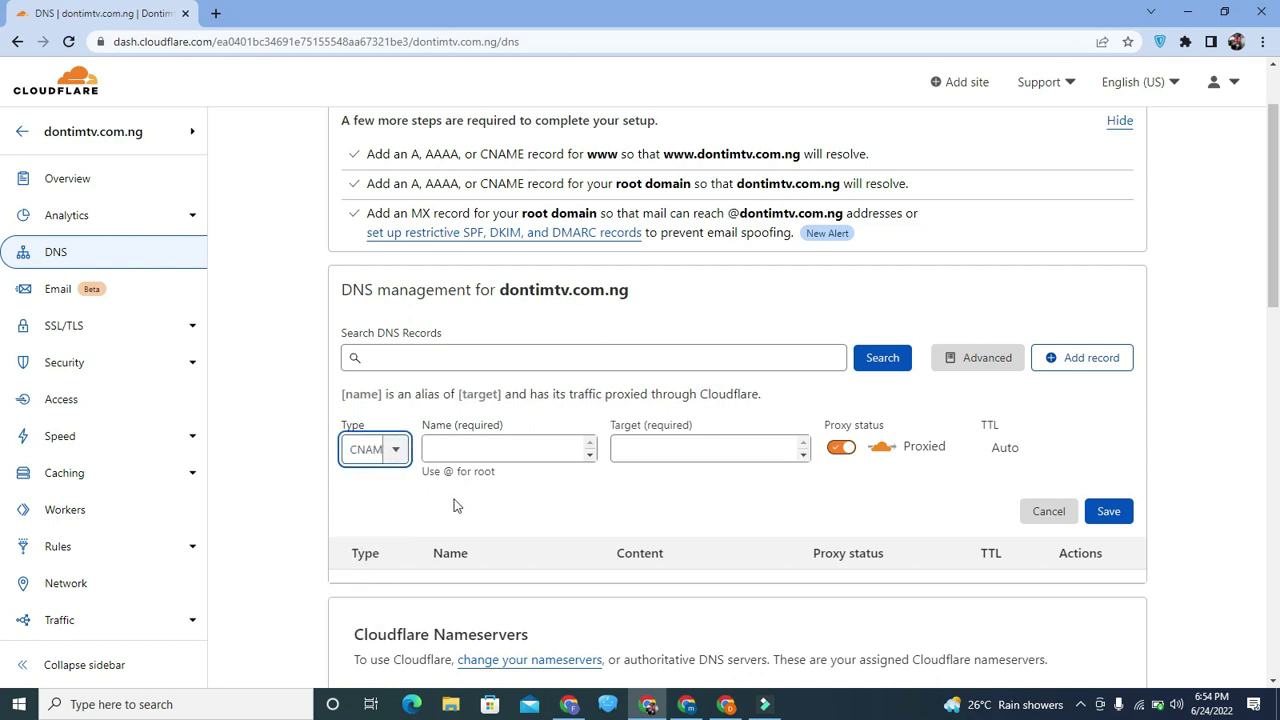
left_click(506, 443)
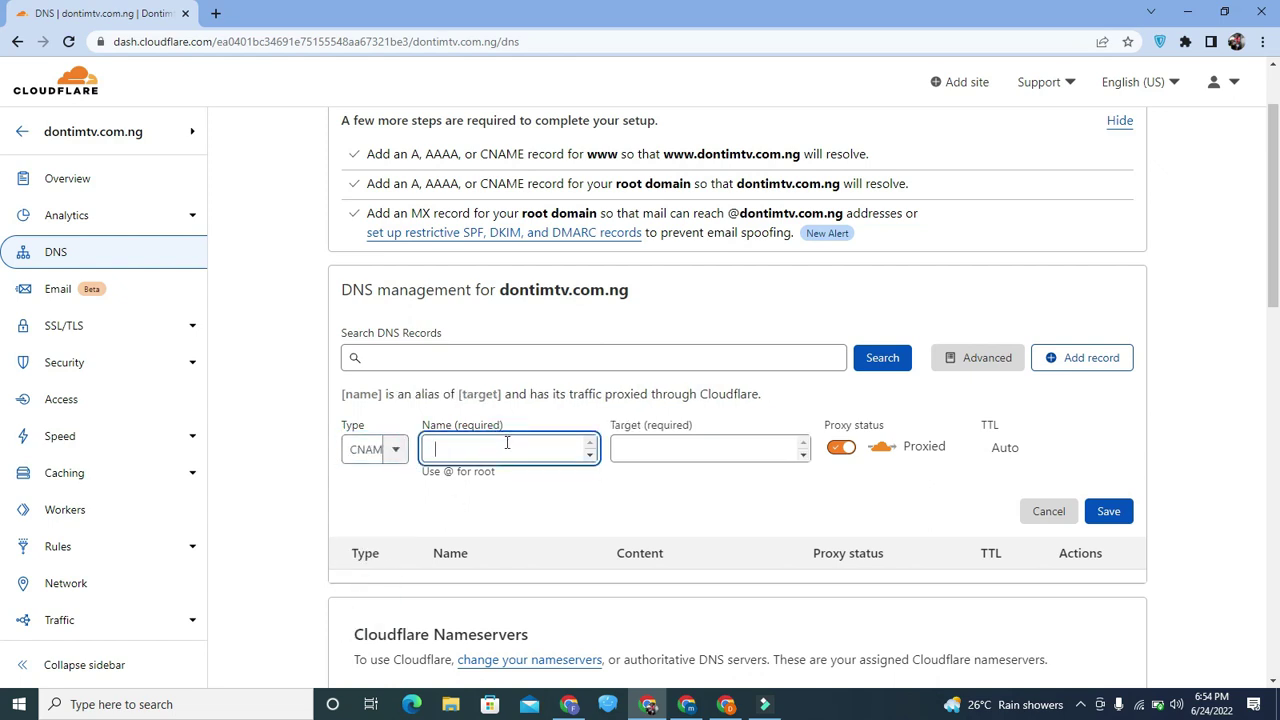
type("dontimt")
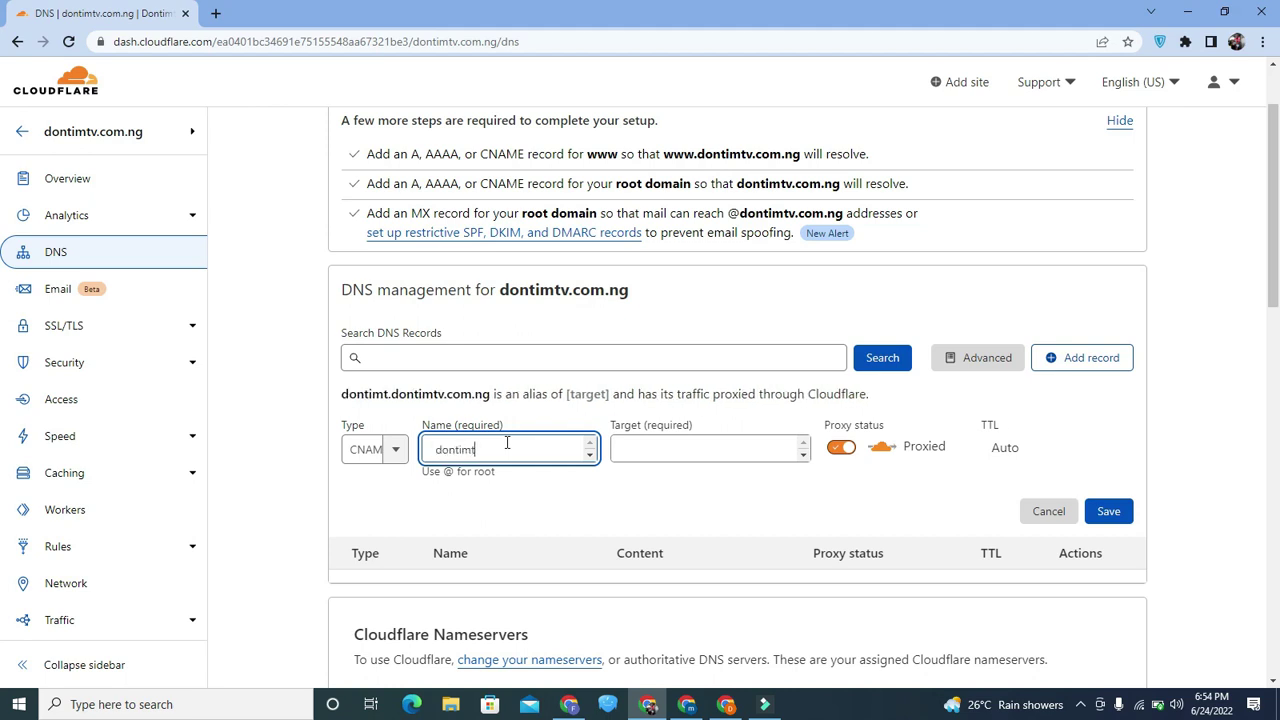
type("v.com.ng")
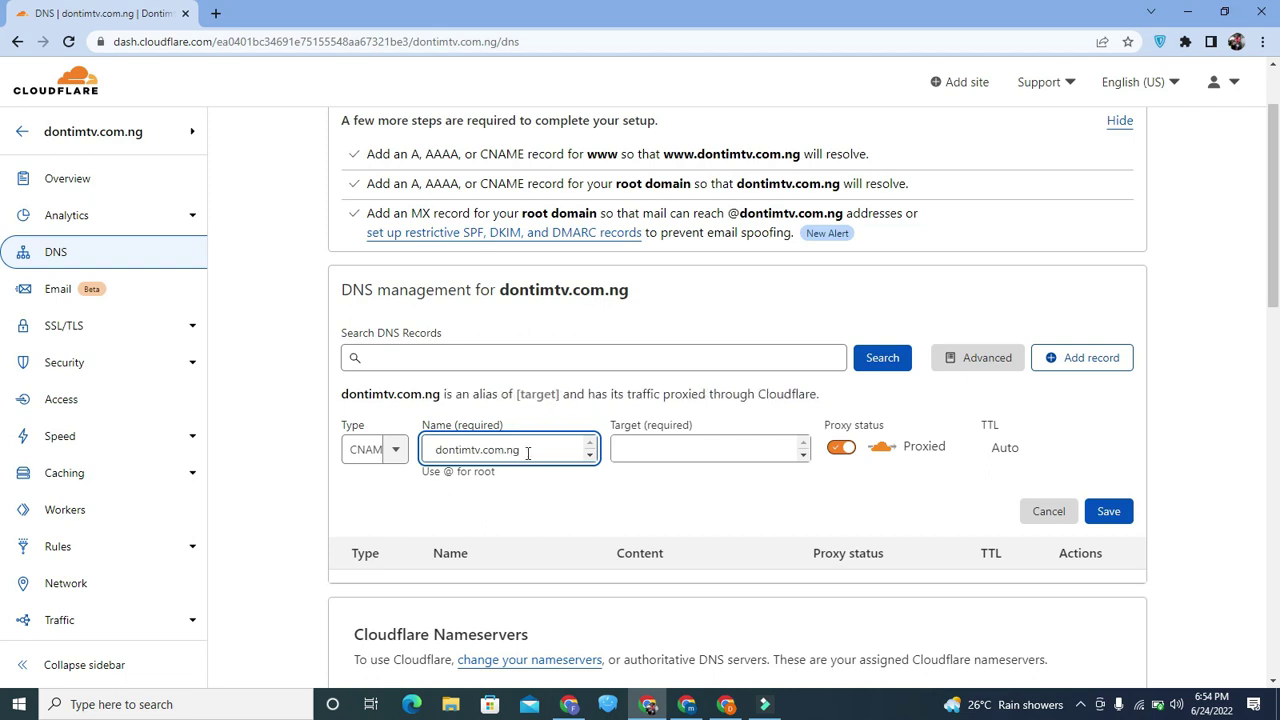
left_click(636, 449)
type("ghs")
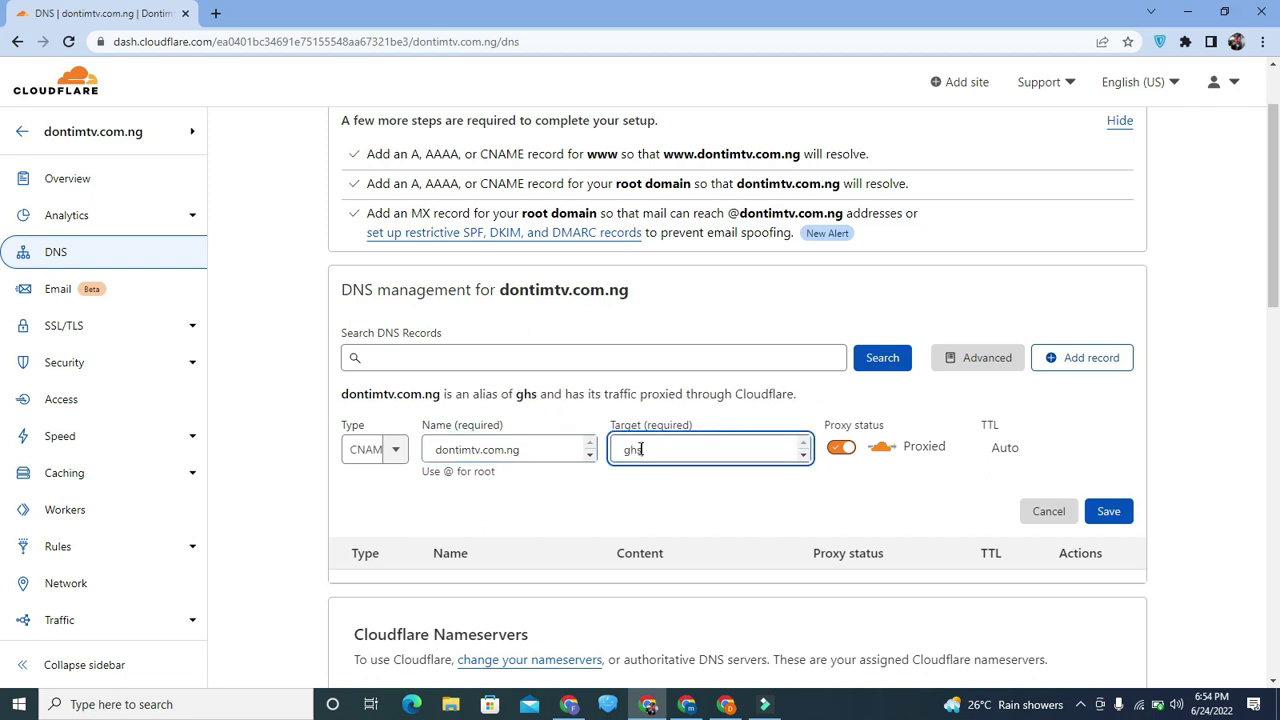
type(".google.com")
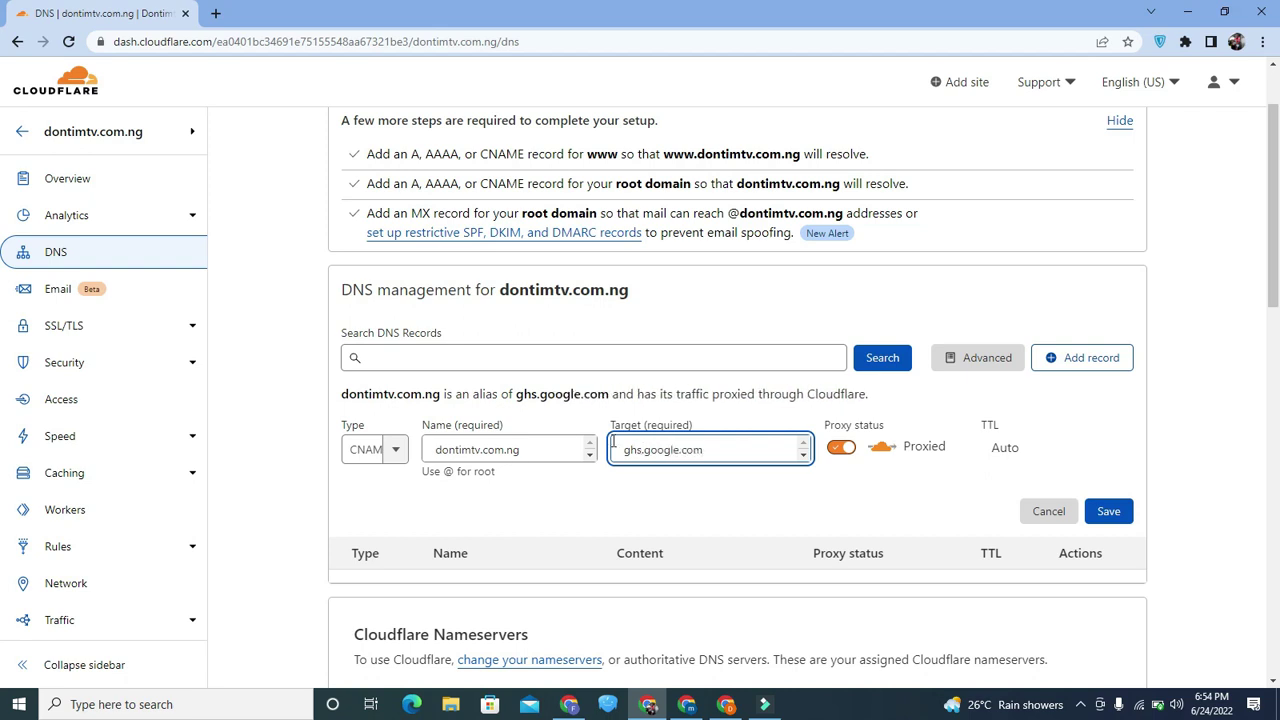
Step: Change the new CNAME record's name to www and save the record
double_click(537, 454)
type("www")
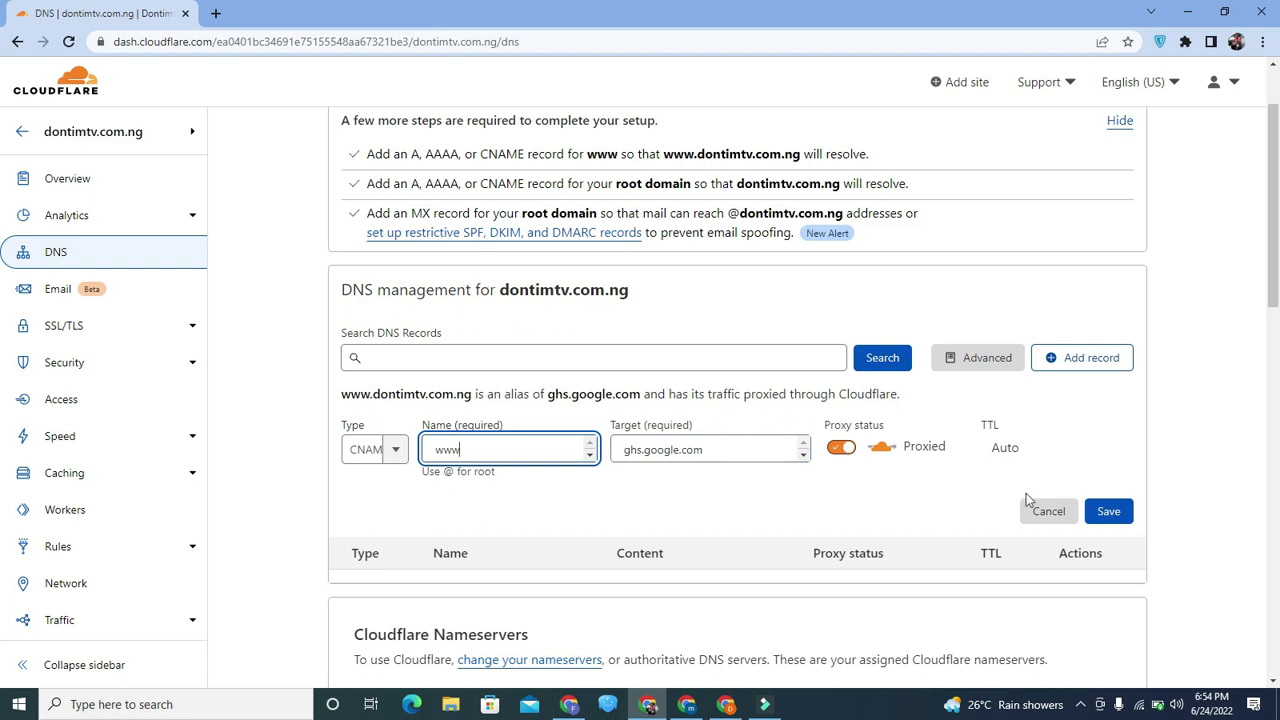
left_click(1116, 522)
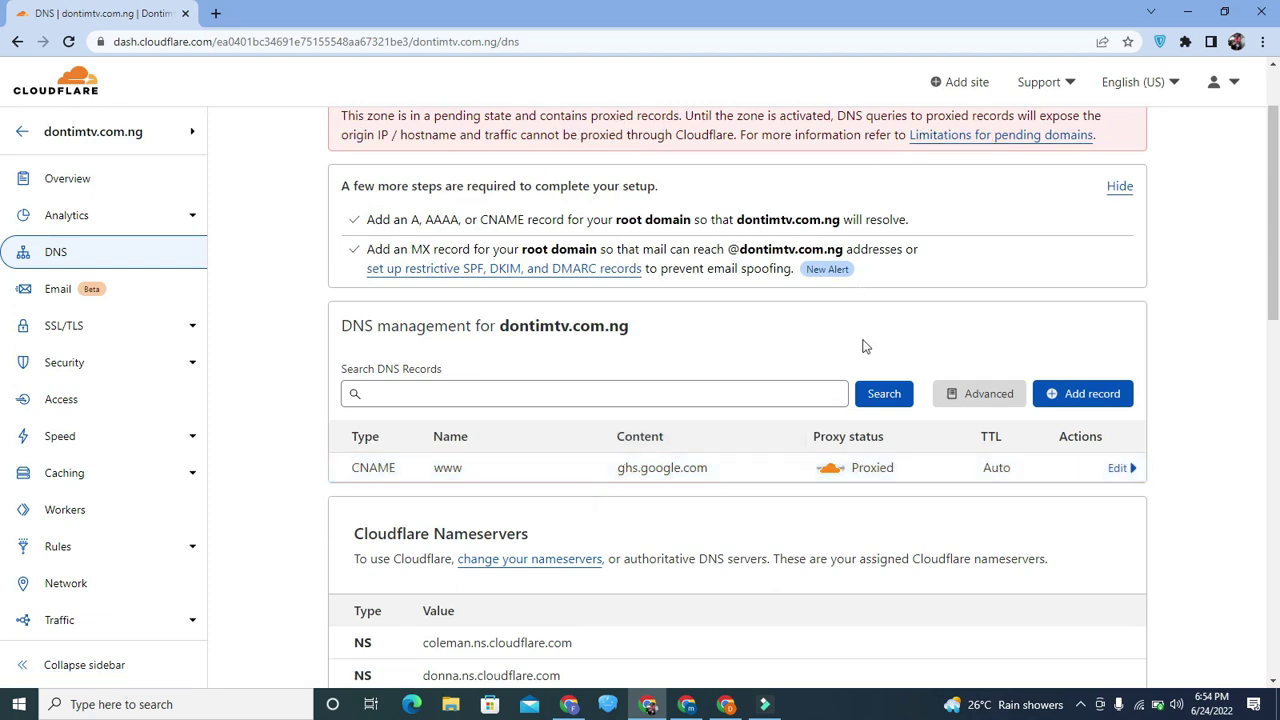
Step: Add and save a second CNAME record with the name dontimtv.com.ng and the target ghs.google.com
left_click(1064, 395)
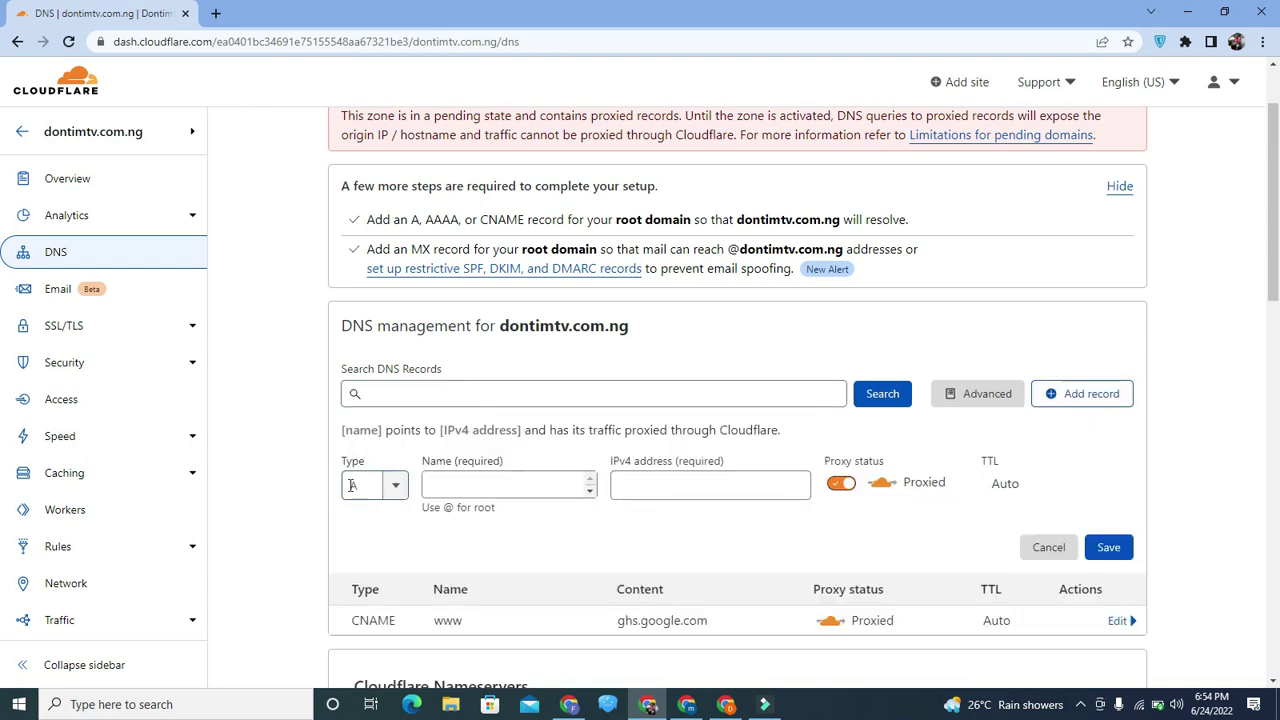
left_click(395, 486)
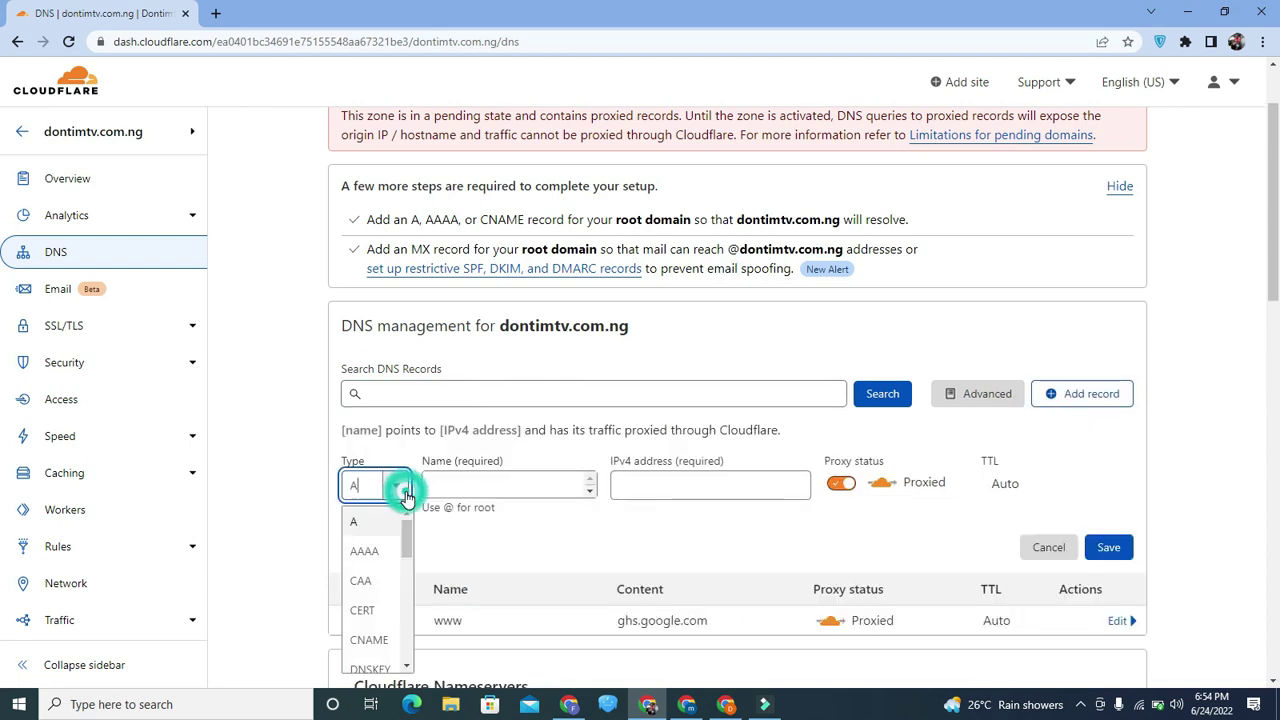
left_click(380, 639)
left_click(496, 479)
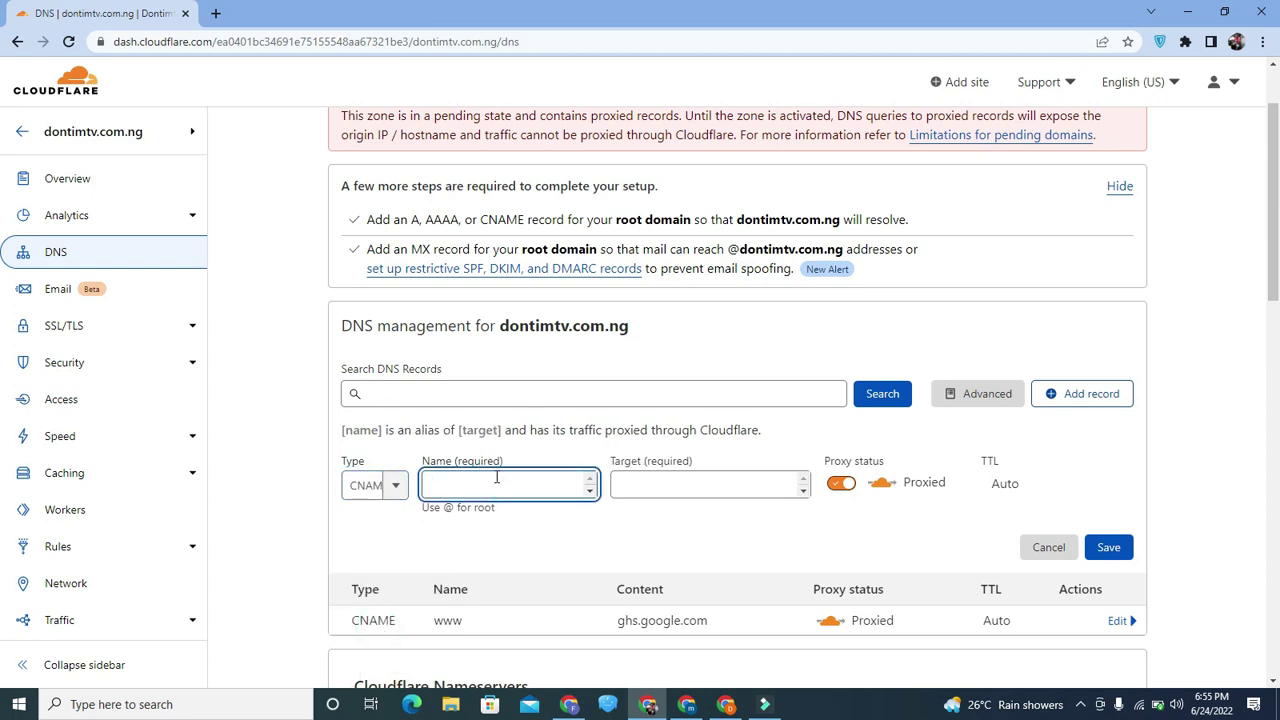
type("dontimtv.c")
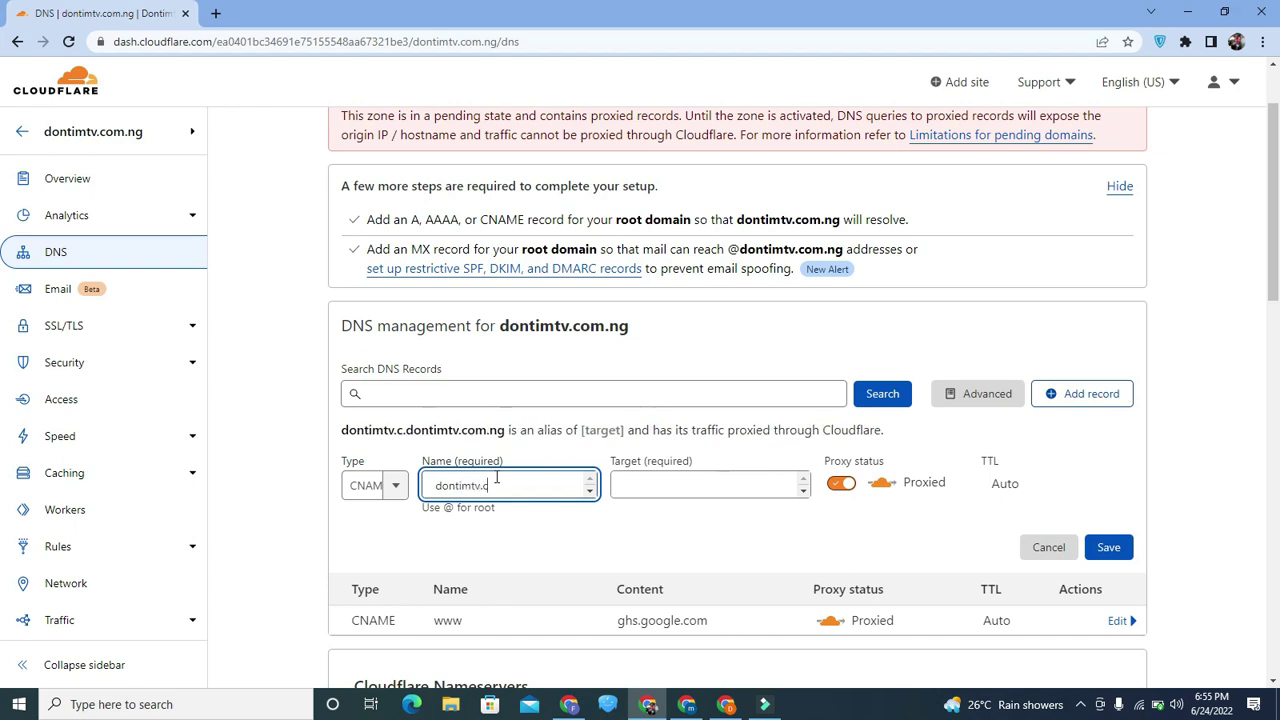
type("om.ng")
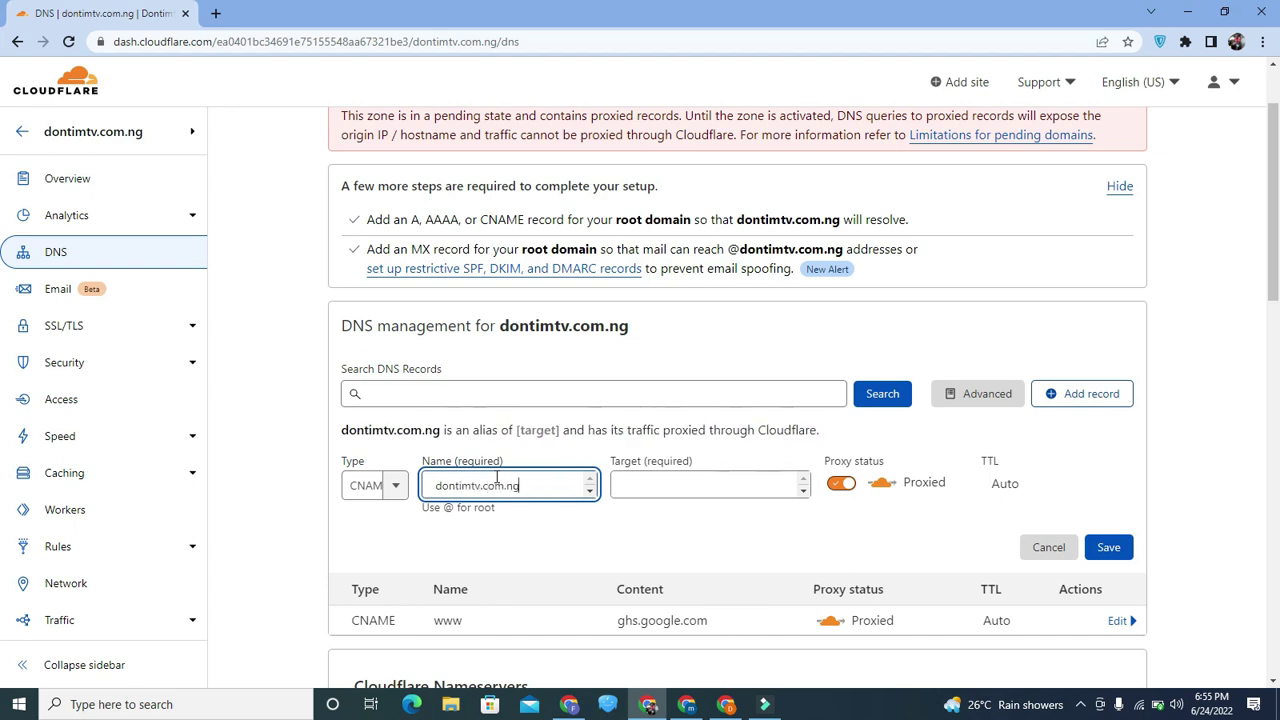
left_click(652, 490)
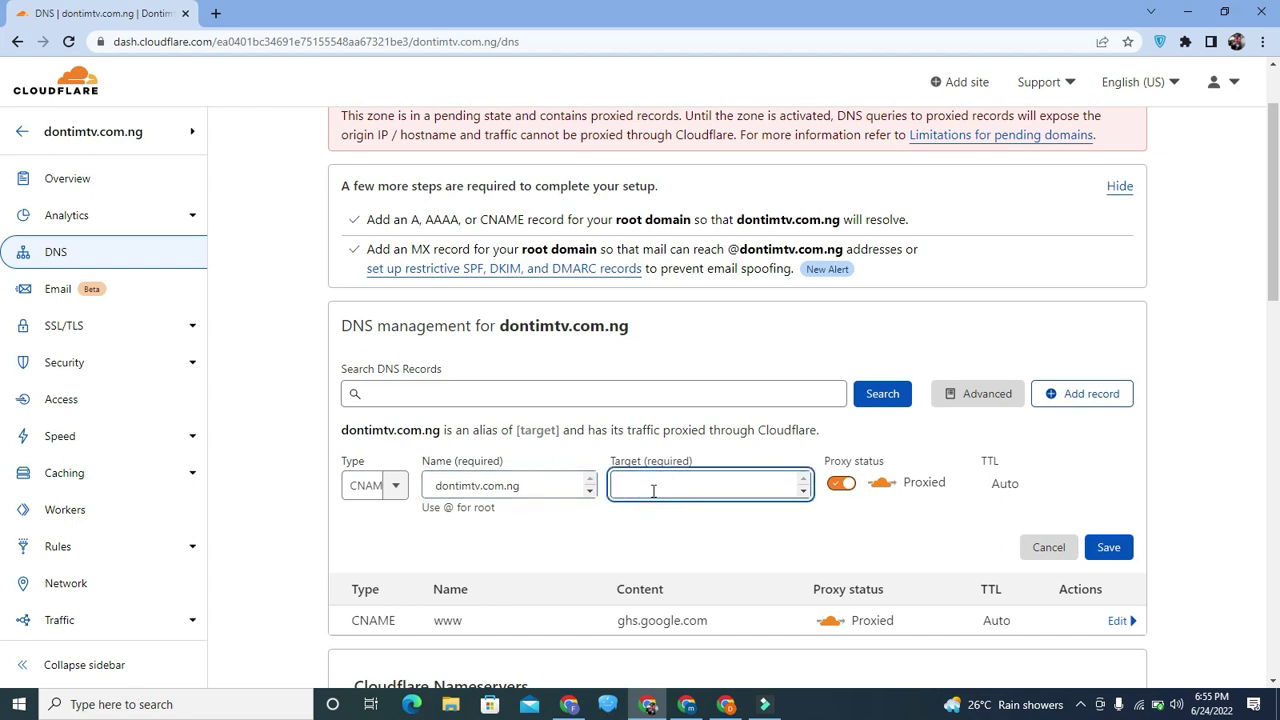
type("gh")
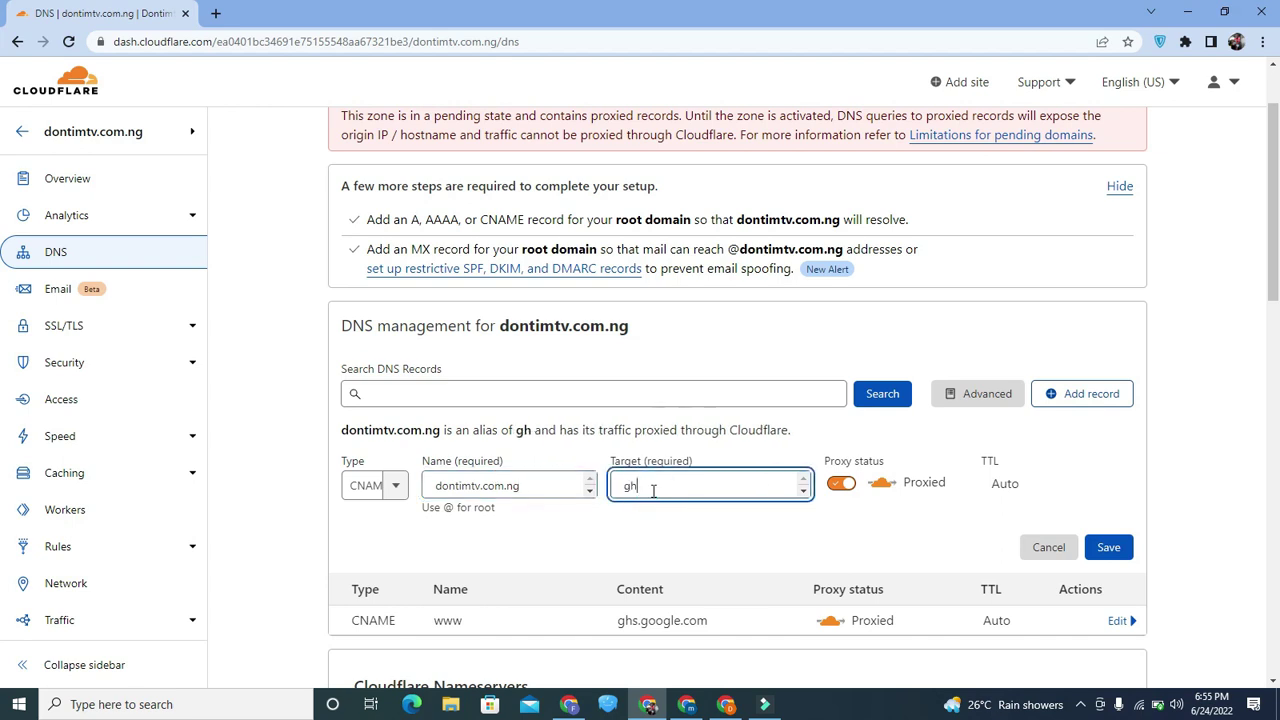
type("s.goog")
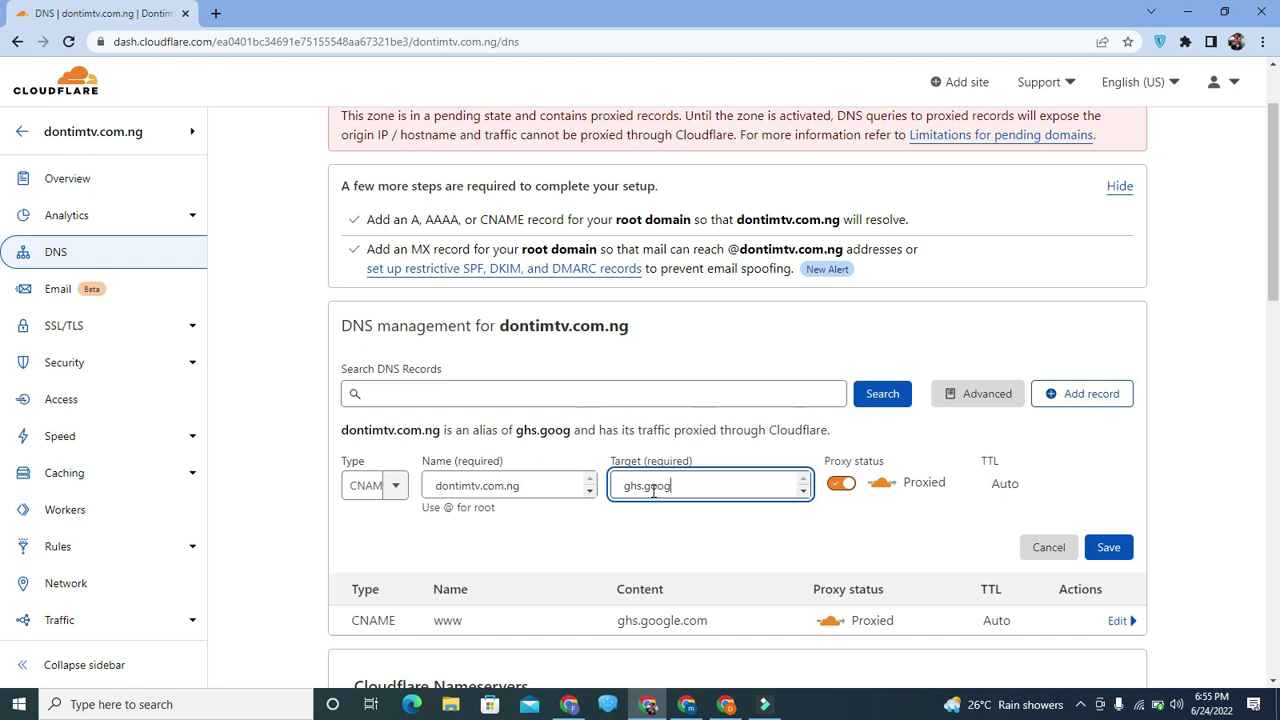
type("le.com")
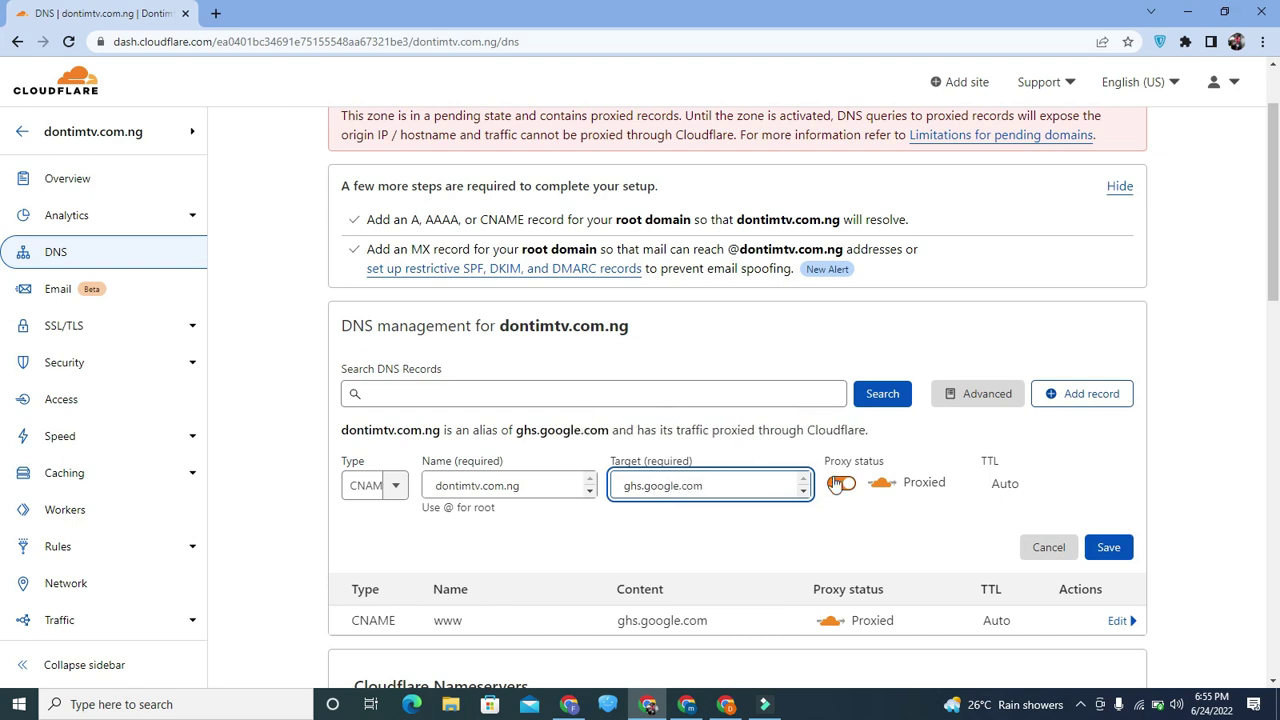
left_click(1106, 548)
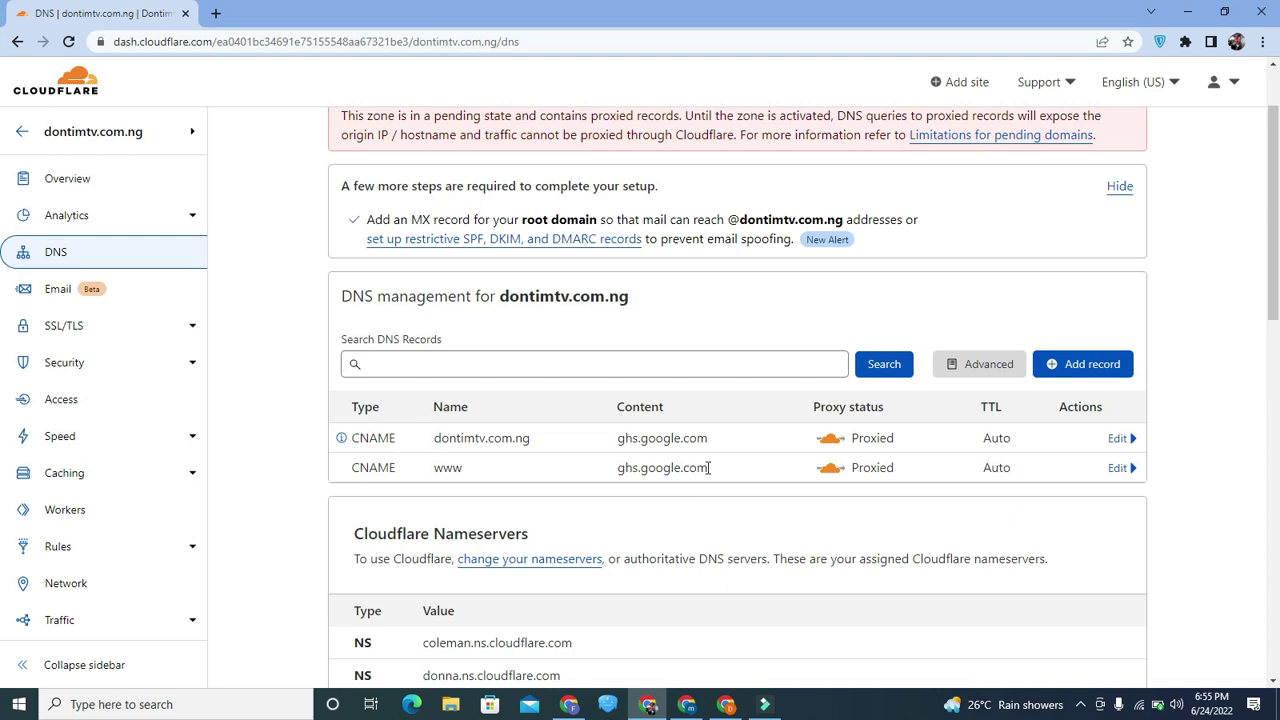
left_click(726, 704)
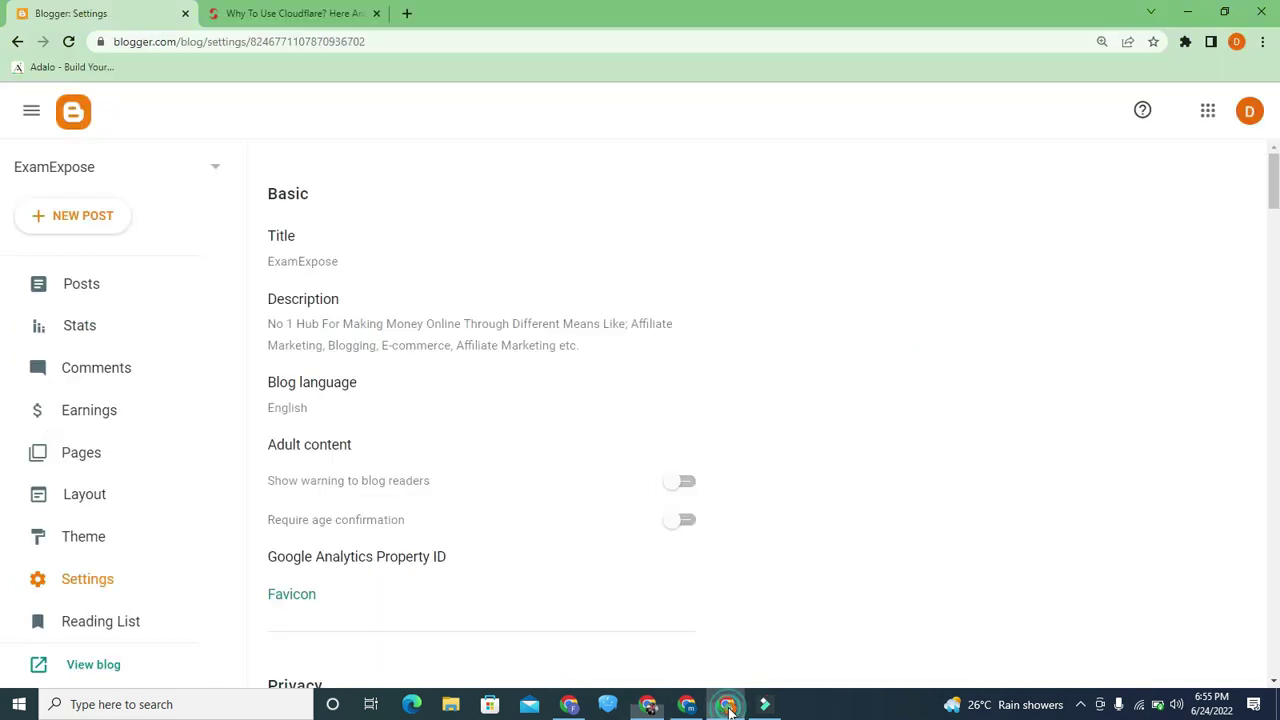
left_click_drag(1274, 198, 1274, 263)
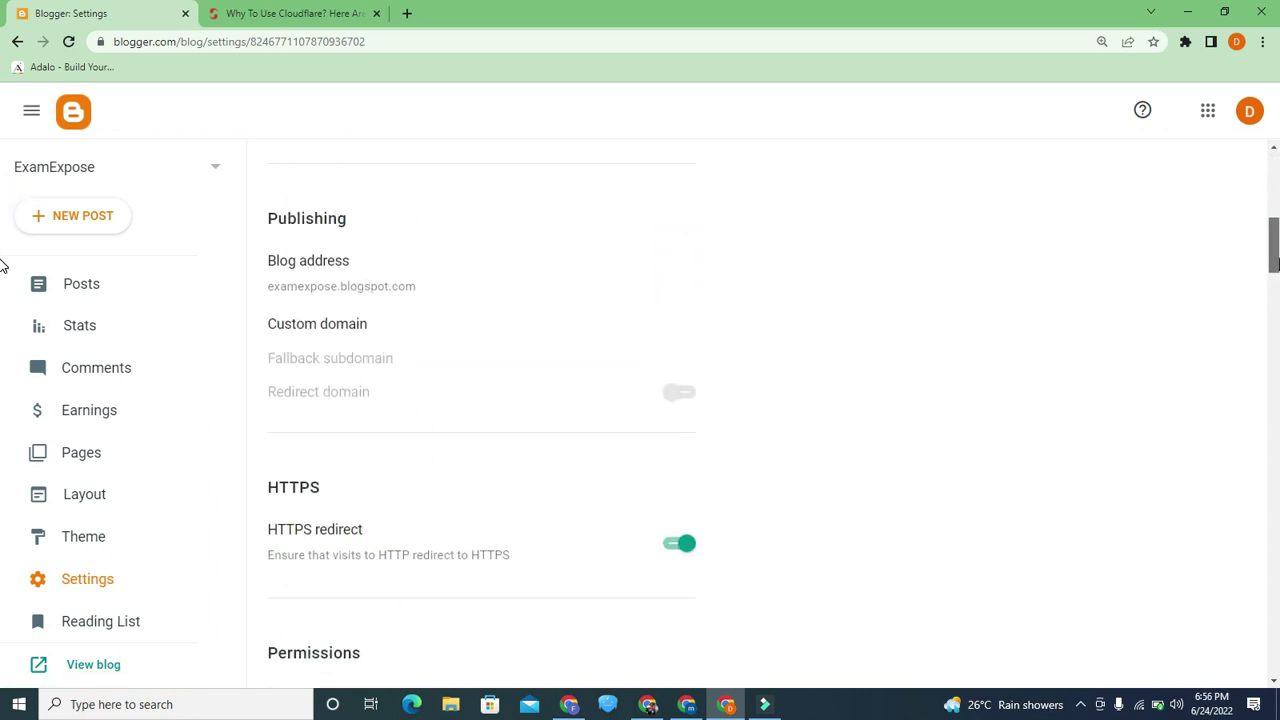
left_click(329, 324)
left_click(582, 335)
type("www")
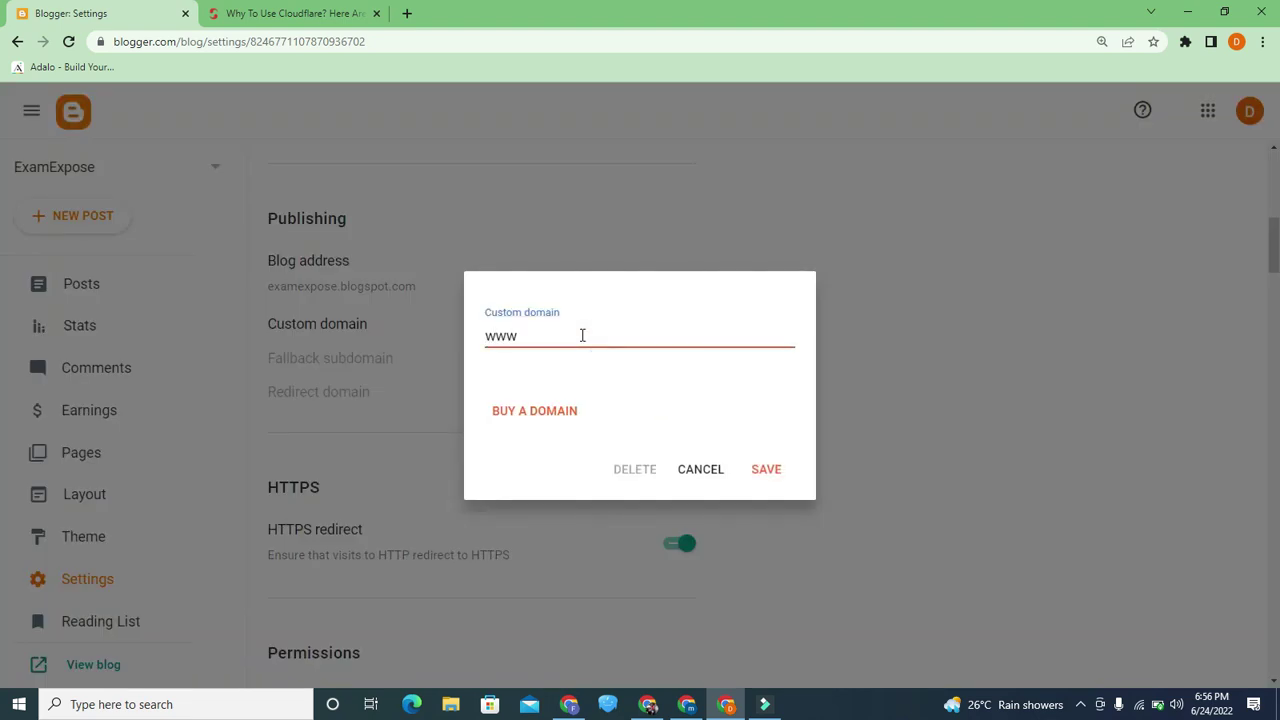
type(".examexpose.com")
left_click(776, 477)
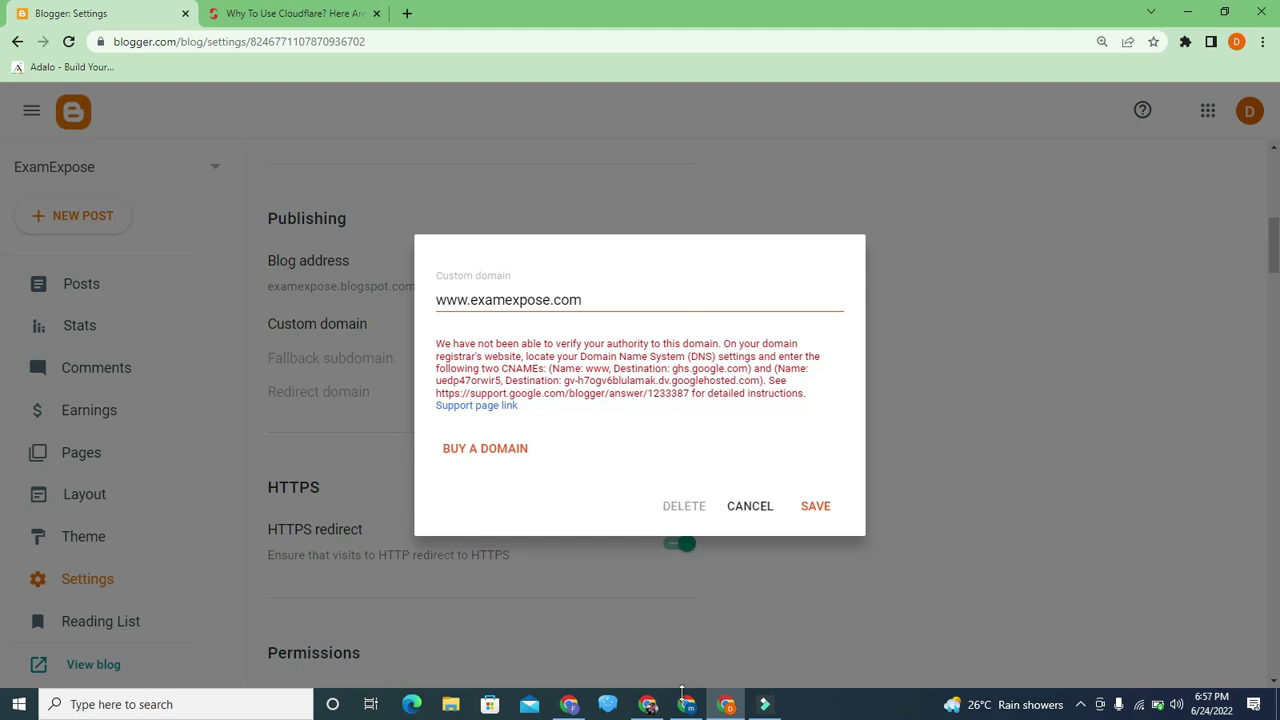
Step: Return to Cloudflare's DNS page and examine the record types offered for a new record and the assigned Cloudflare nameservers
left_click(650, 705)
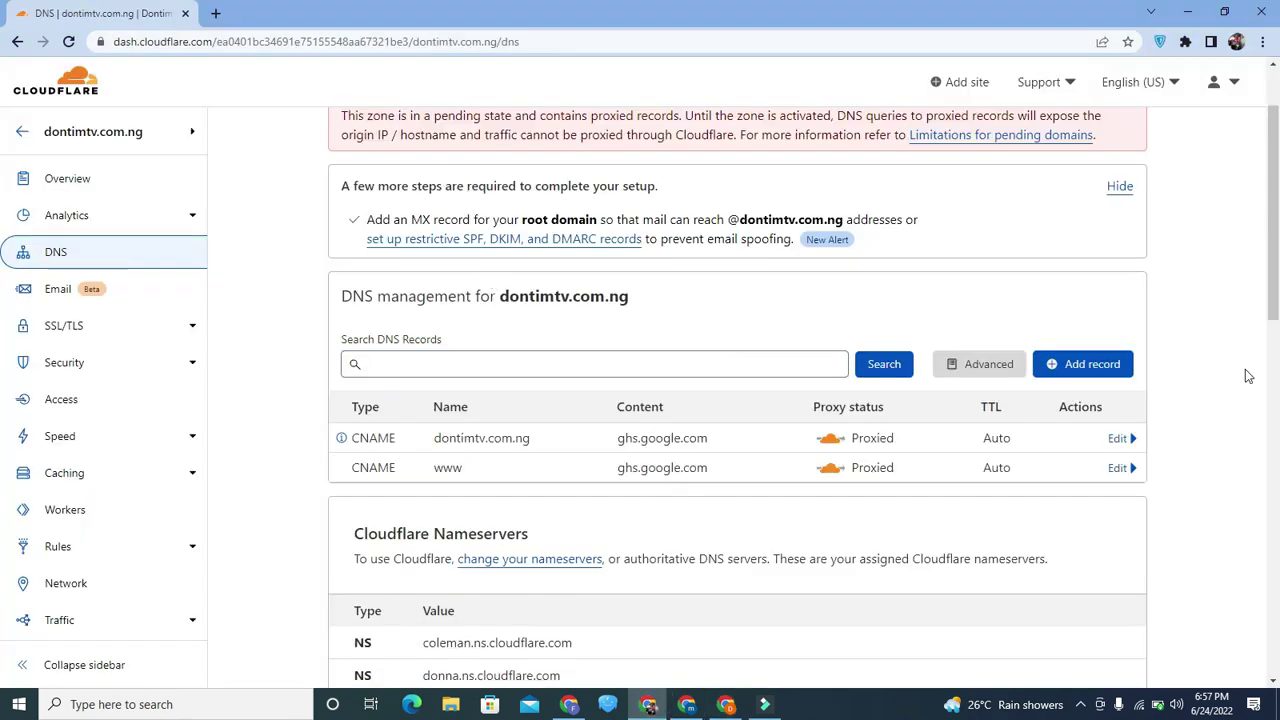
scroll(3, 250, "up", 1)
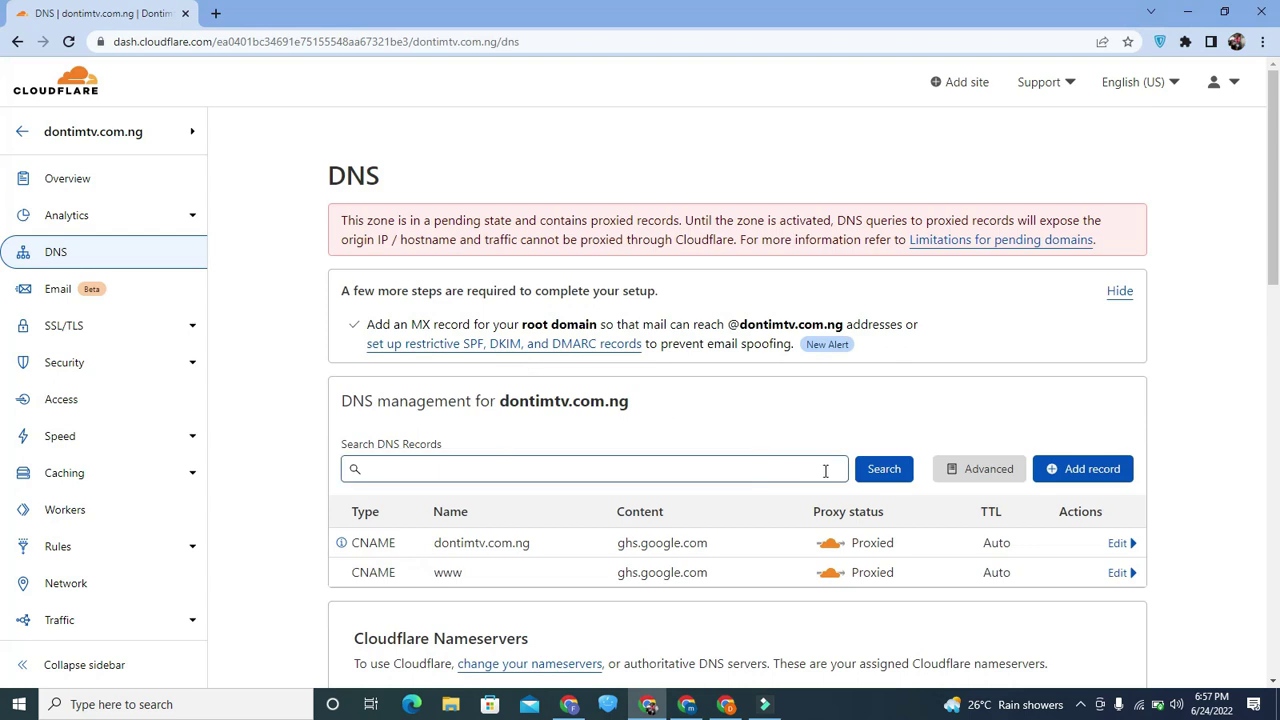
left_click(1075, 478)
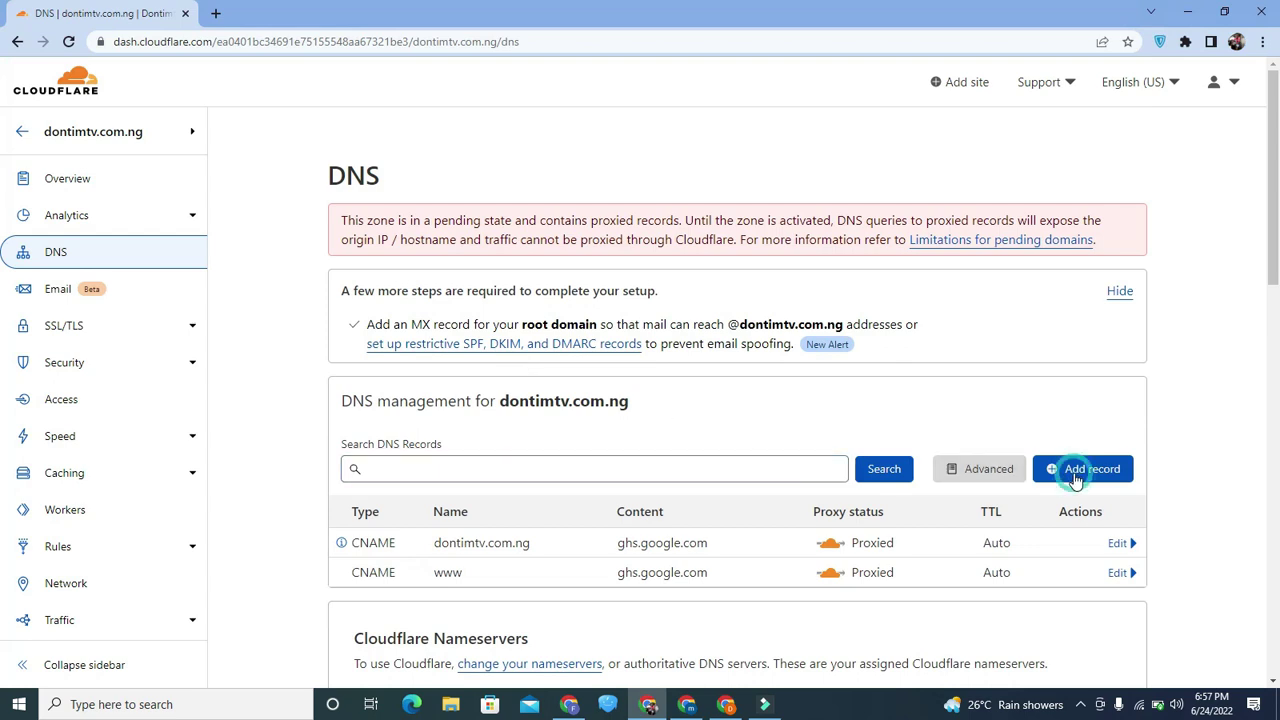
left_click(388, 560)
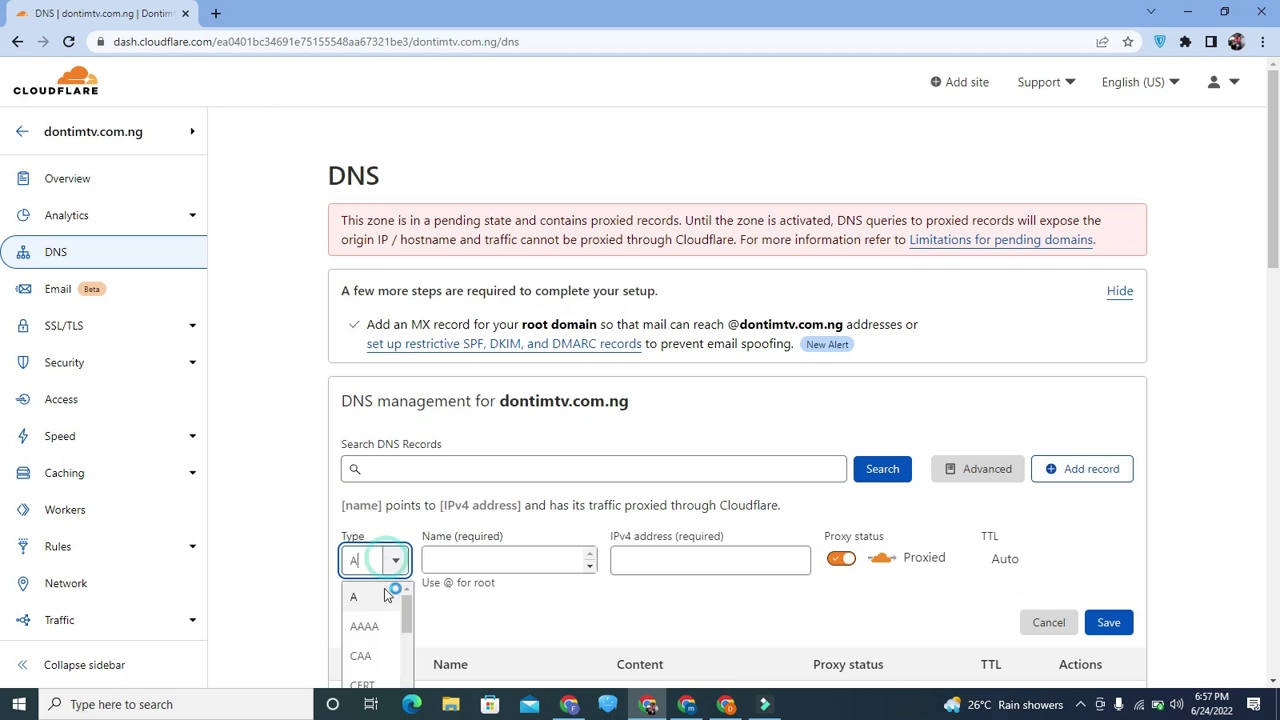
scroll(5, 195, "down", 3)
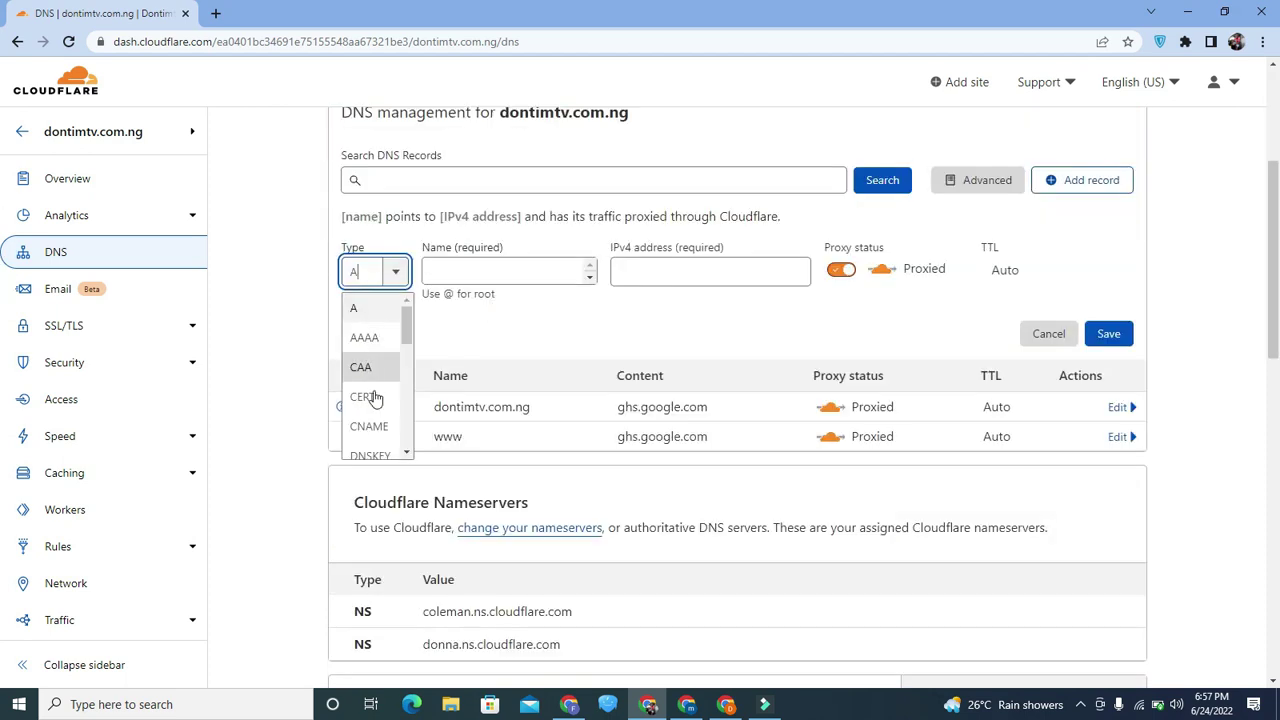
left_click_drag(405, 345, 958, 307)
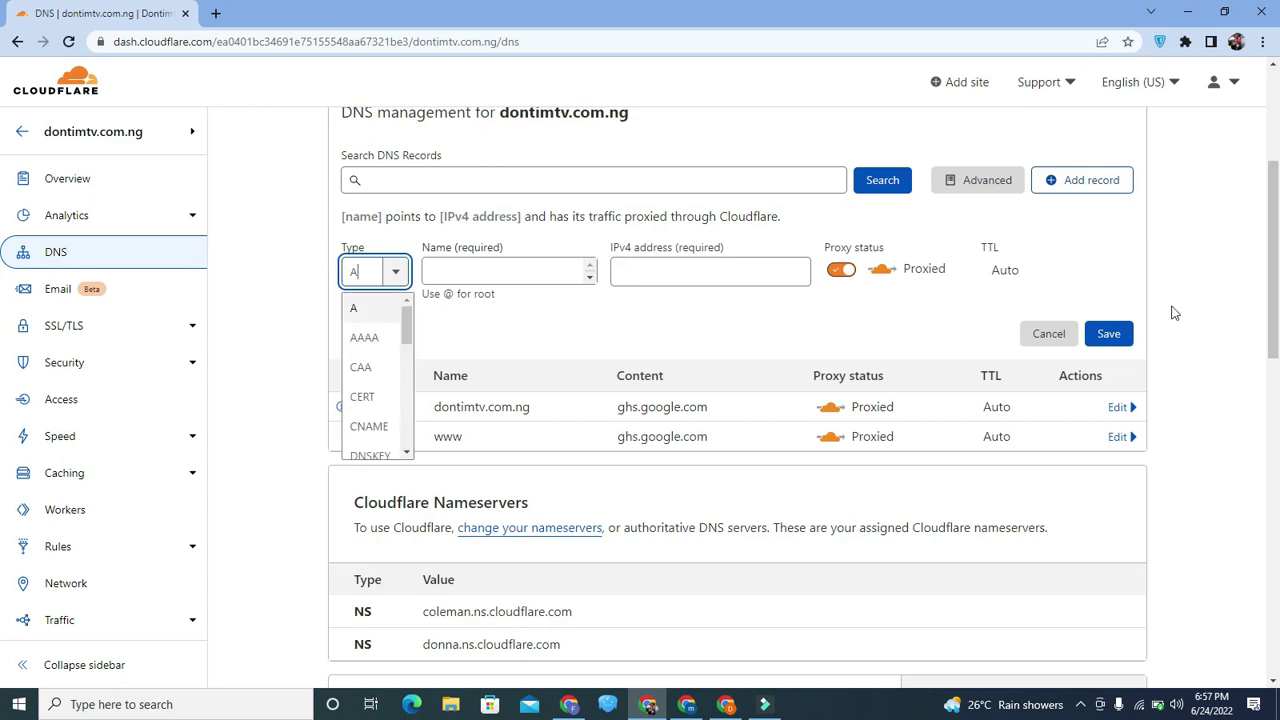
left_click(1224, 305)
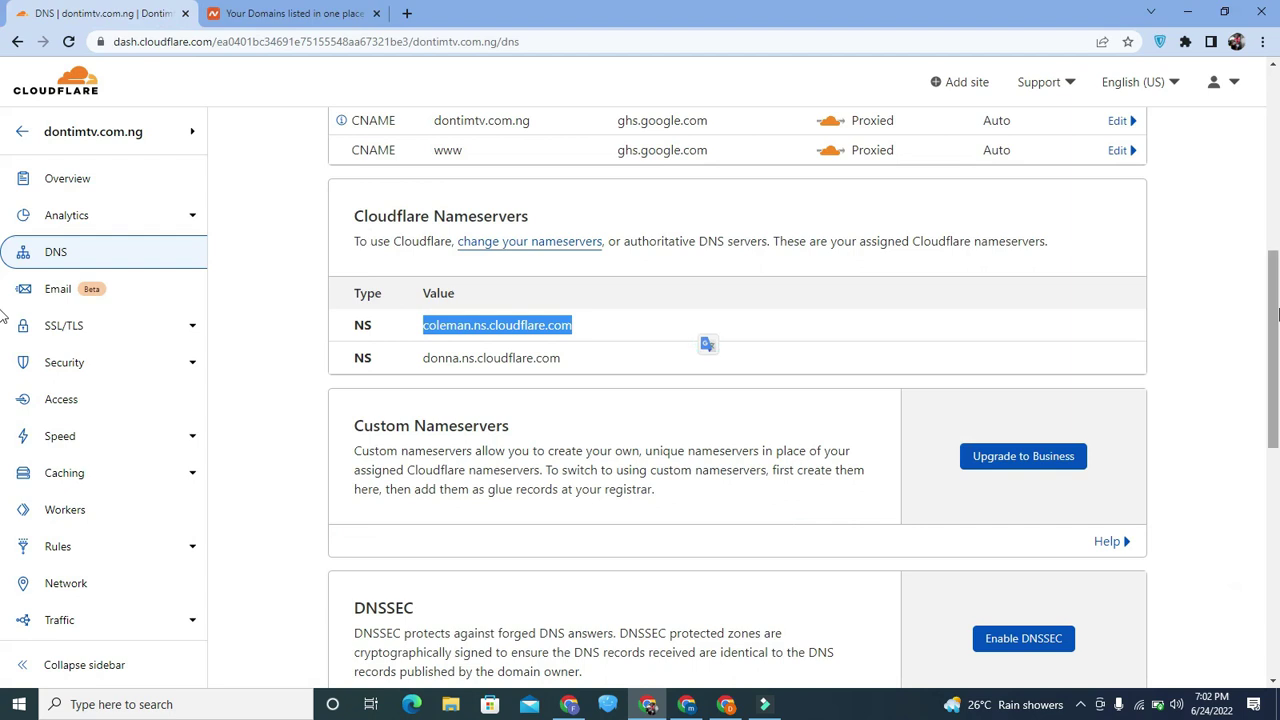
scroll(1277, 316, "up", 2)
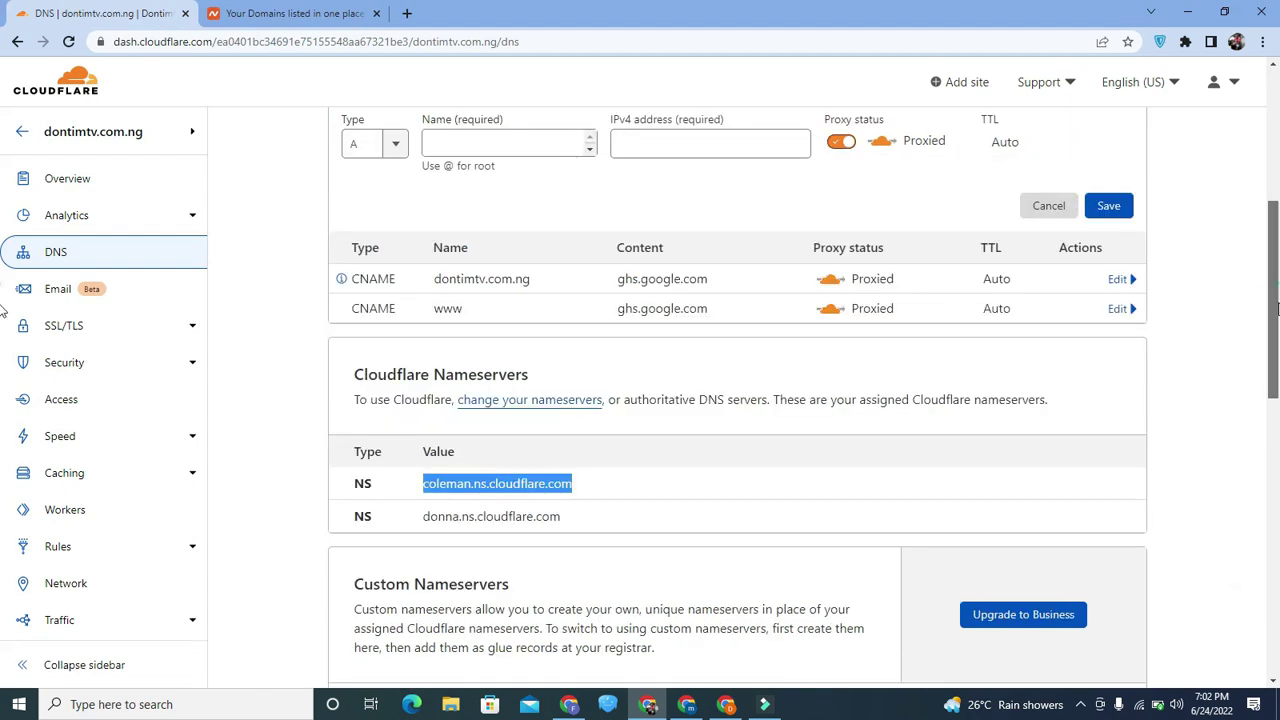
scroll(1277, 300, "down", 2)
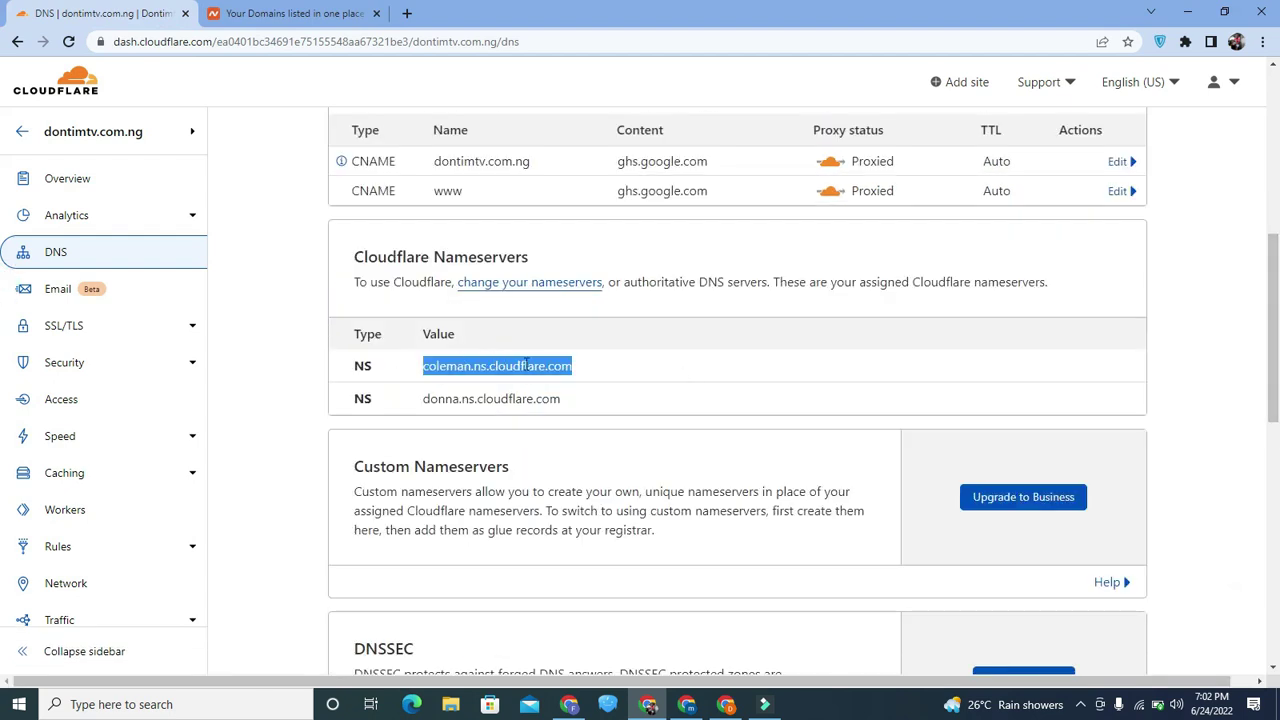
left_click(649, 366)
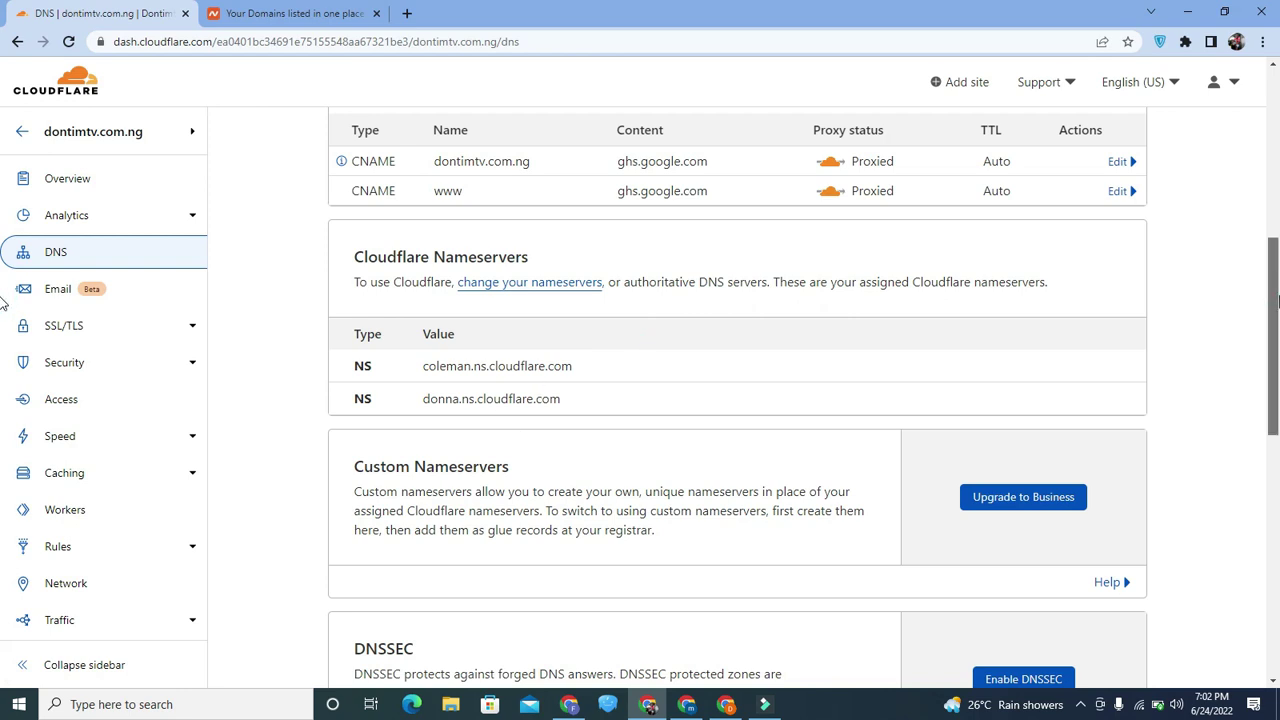
mouse_move(1277, 300)
left_mouse_down()
mouse_move(1277, 439)
mouse_move(1277, 276)
mouse_move(1277, 298)
left_mouse_up()
Step: Switch to the Namecheap domain list, open the management page of examturnover.com and choose Custom DNS for its nameservers
left_click(357, 8)
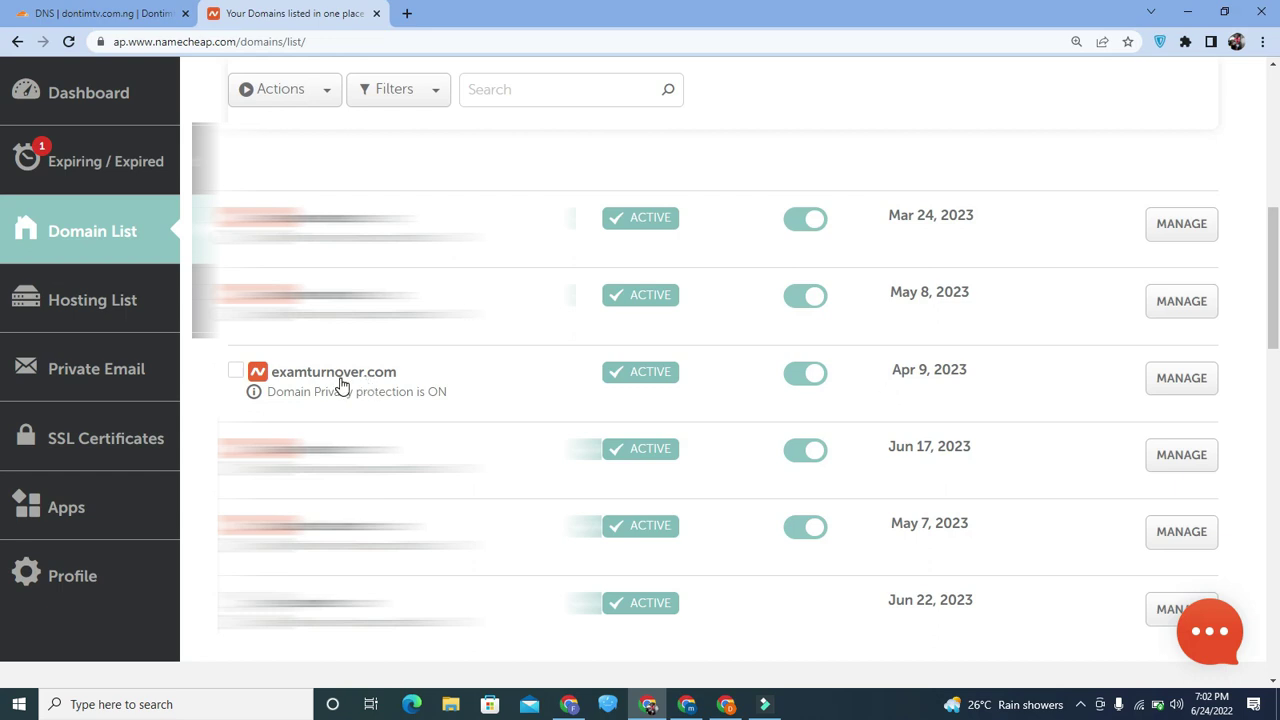
left_click(1187, 396)
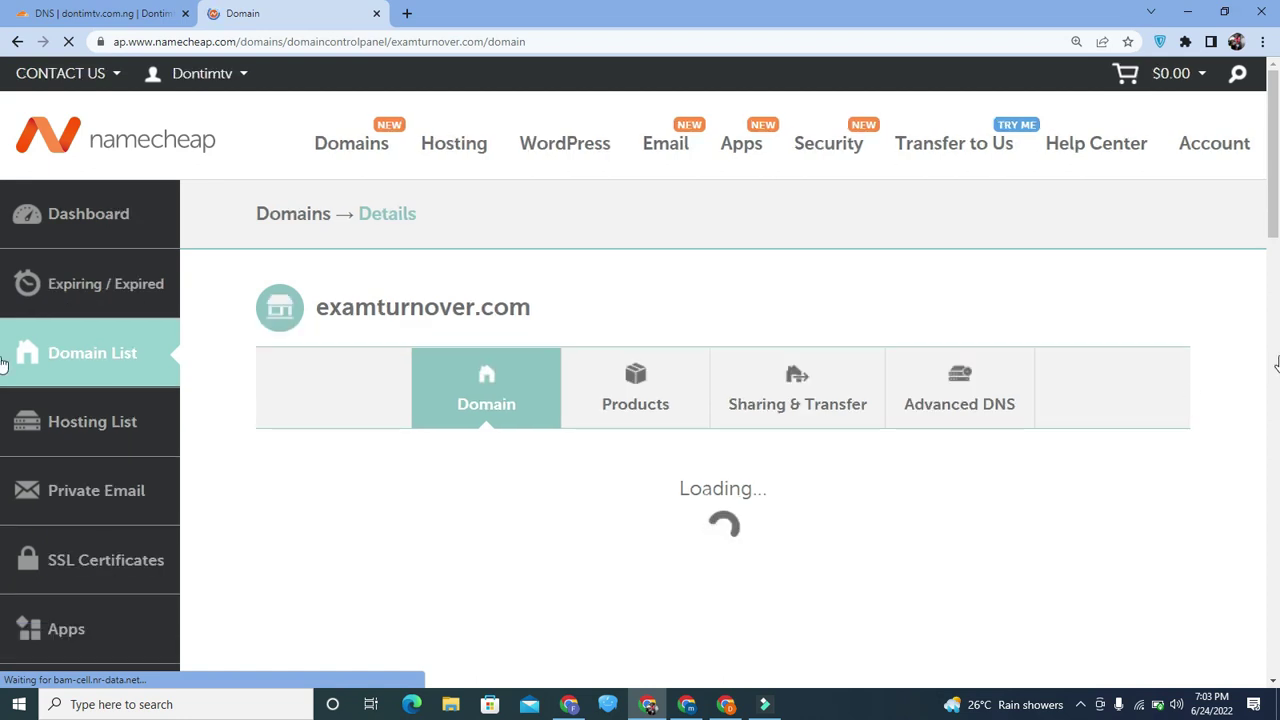
scroll(3, 190, "down", 2)
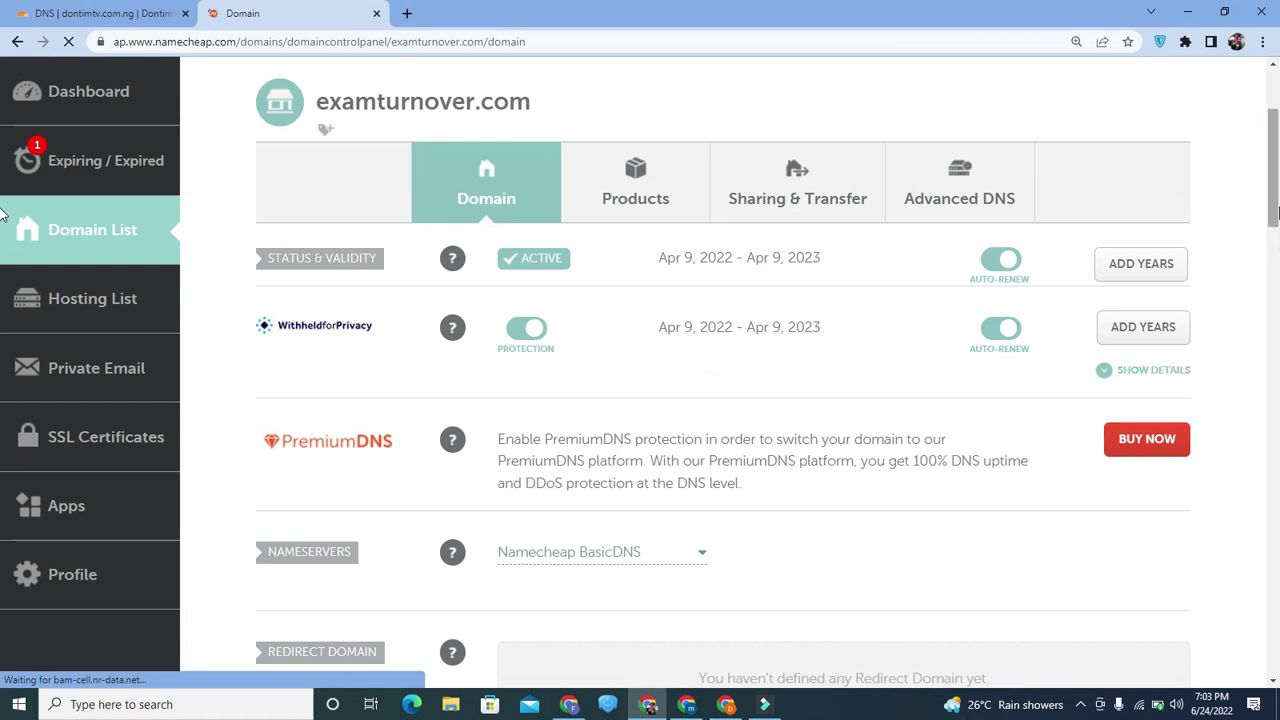
scroll(3, 208, "down", 1)
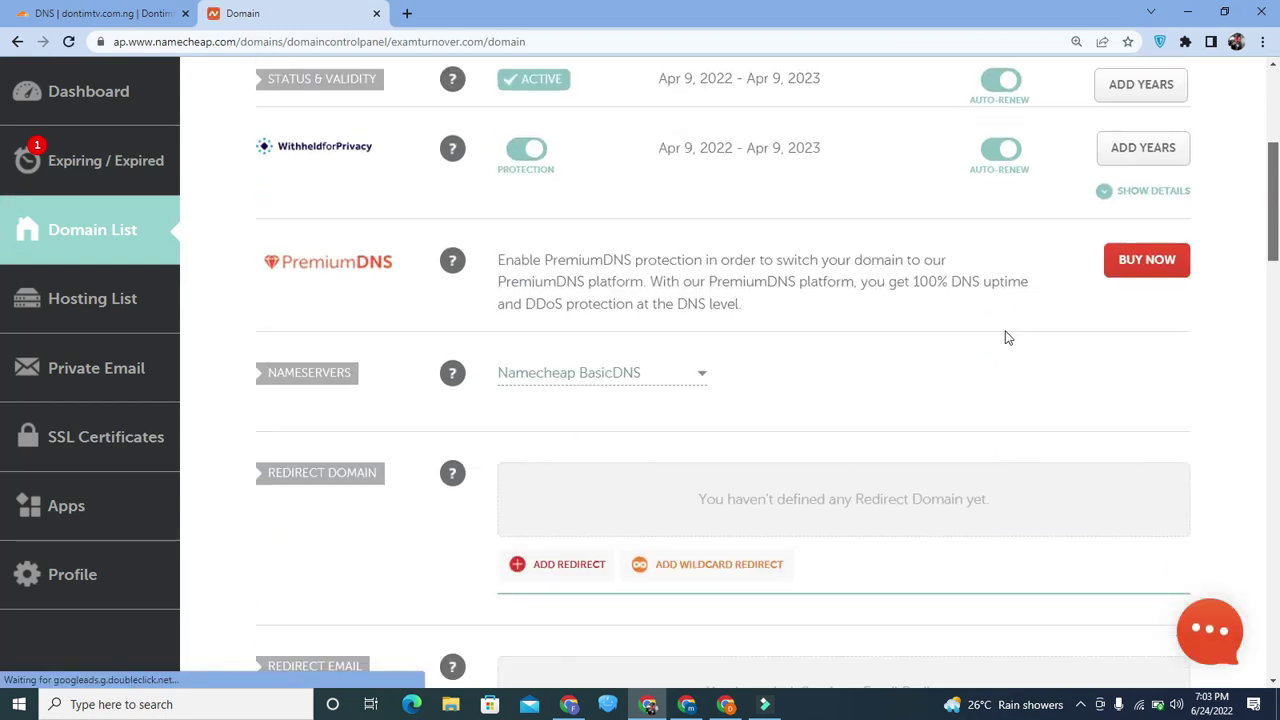
scroll(1006, 337, "up", 1)
left_click(585, 552)
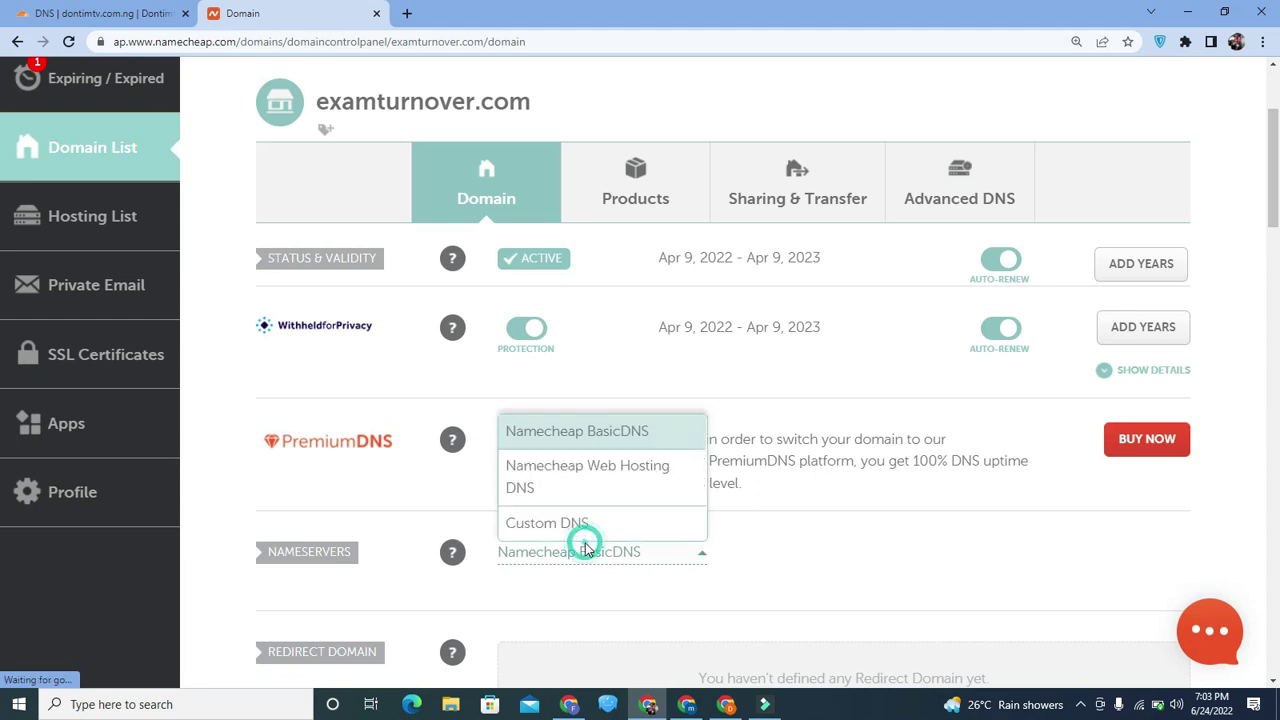
left_click(573, 527)
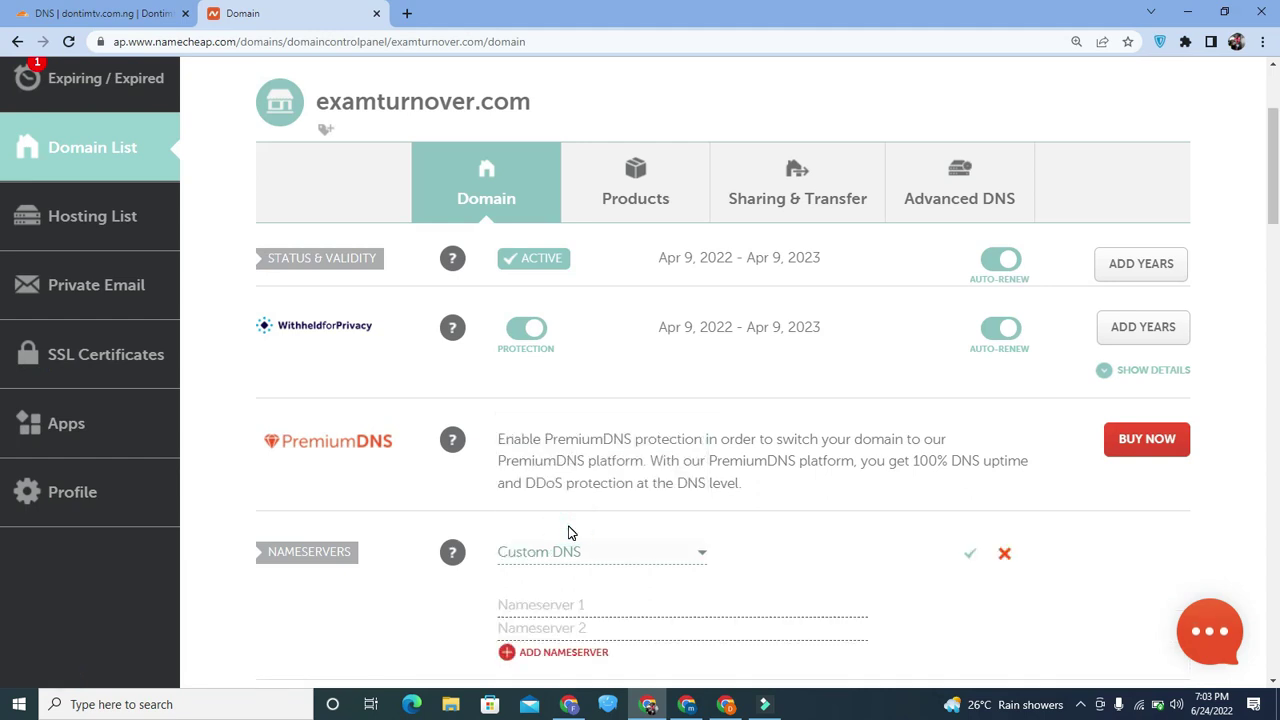
scroll(567, 292, "down", 3)
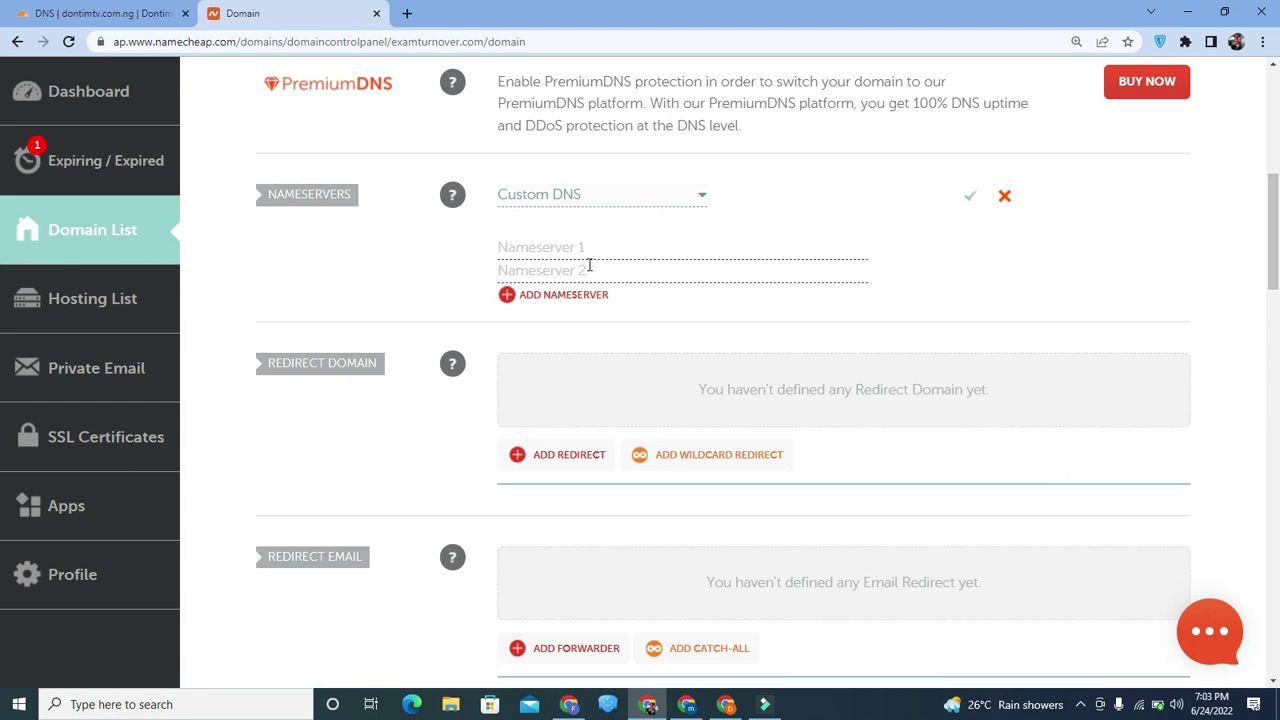
Step: Copy the first assigned nameserver, coleman.ns.cloudflare.com, from Cloudflare's DNS page and enter it as Nameserver 1 for examturnover.com in Namecheap
left_click(156, 14)
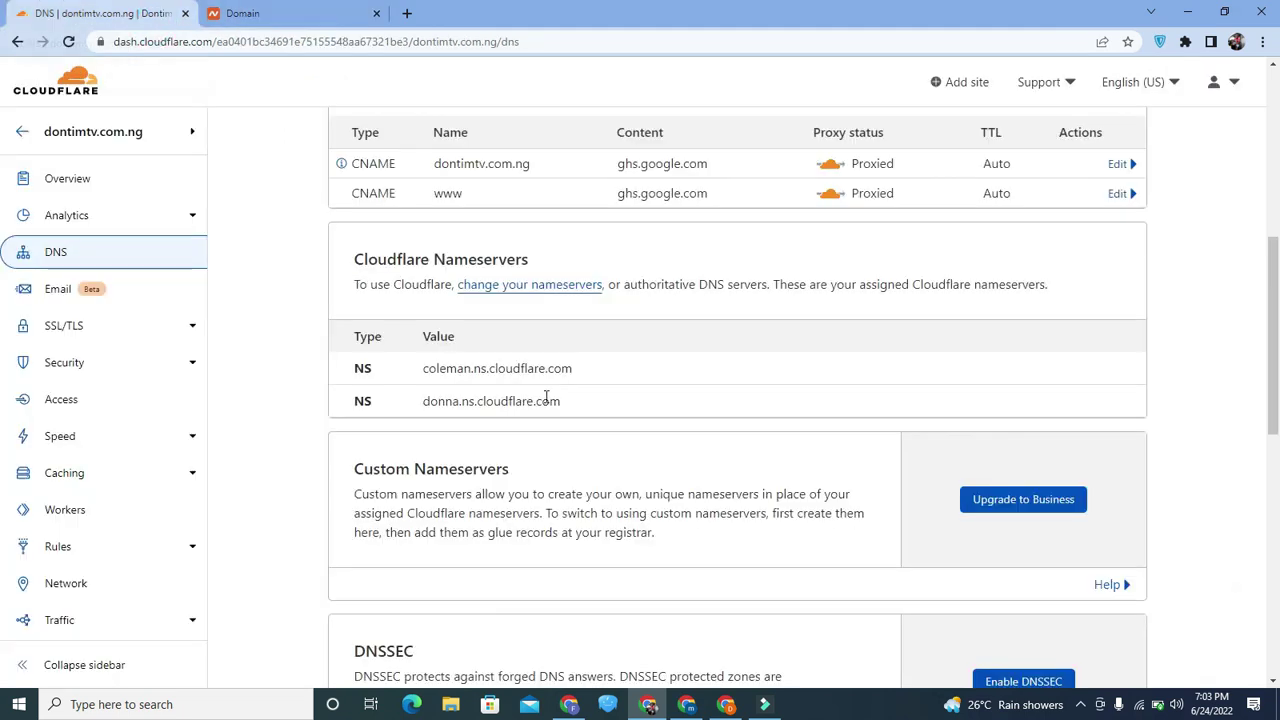
left_click_drag(568, 372, 413, 375)
key("ctrl+c")
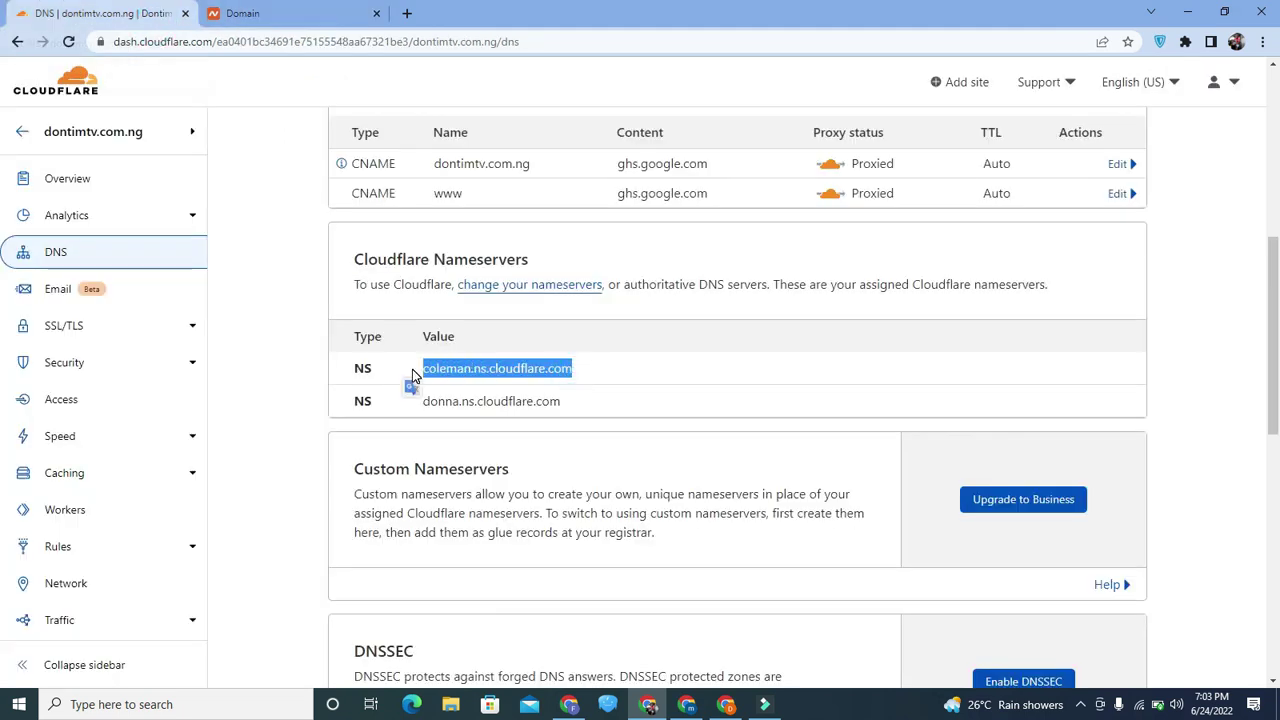
key("ctrl+Tab")
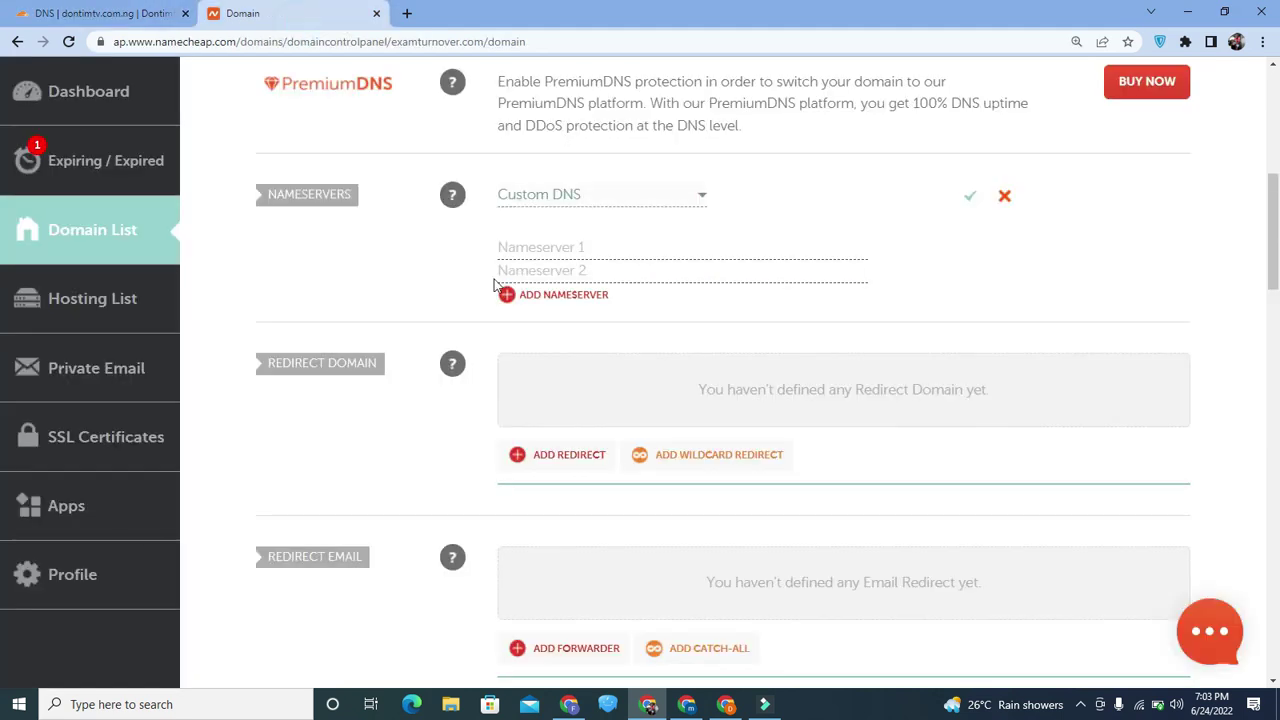
left_click(544, 249)
key("ctrl+v")
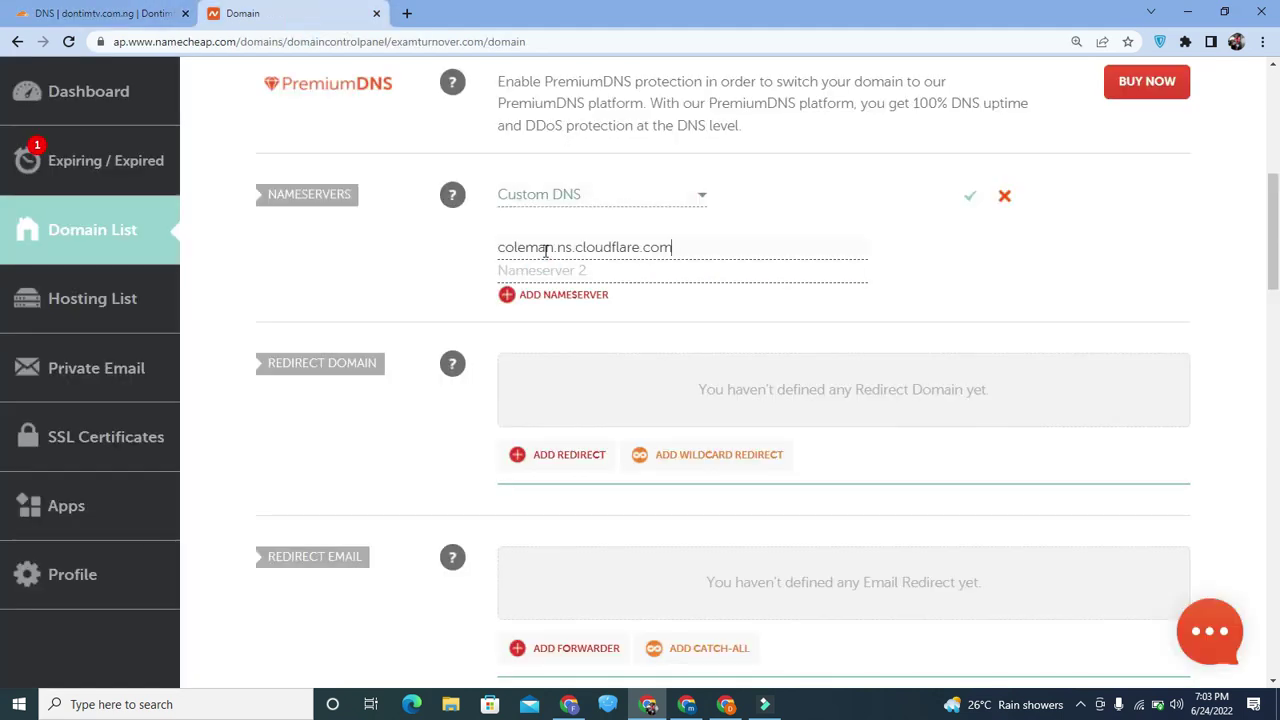
Step: Copy the second assigned nameserver, donna.ns.cloudflare.com, from Cloudflare and enter it as Nameserver 2 for the domain in Namecheap
left_click(133, 15)
left_click_drag(580, 402, 395, 400)
key("ctrl+c")
left_click(330, 13)
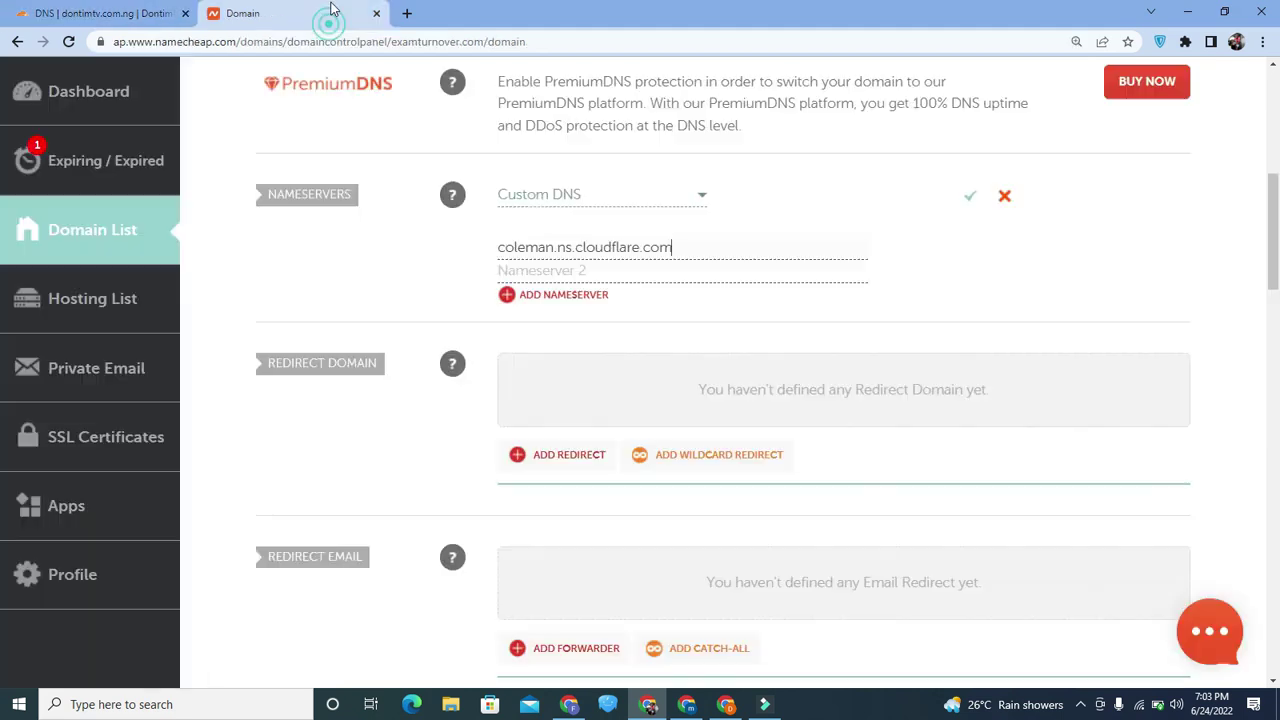
left_click(582, 270)
key("ctrl+v")
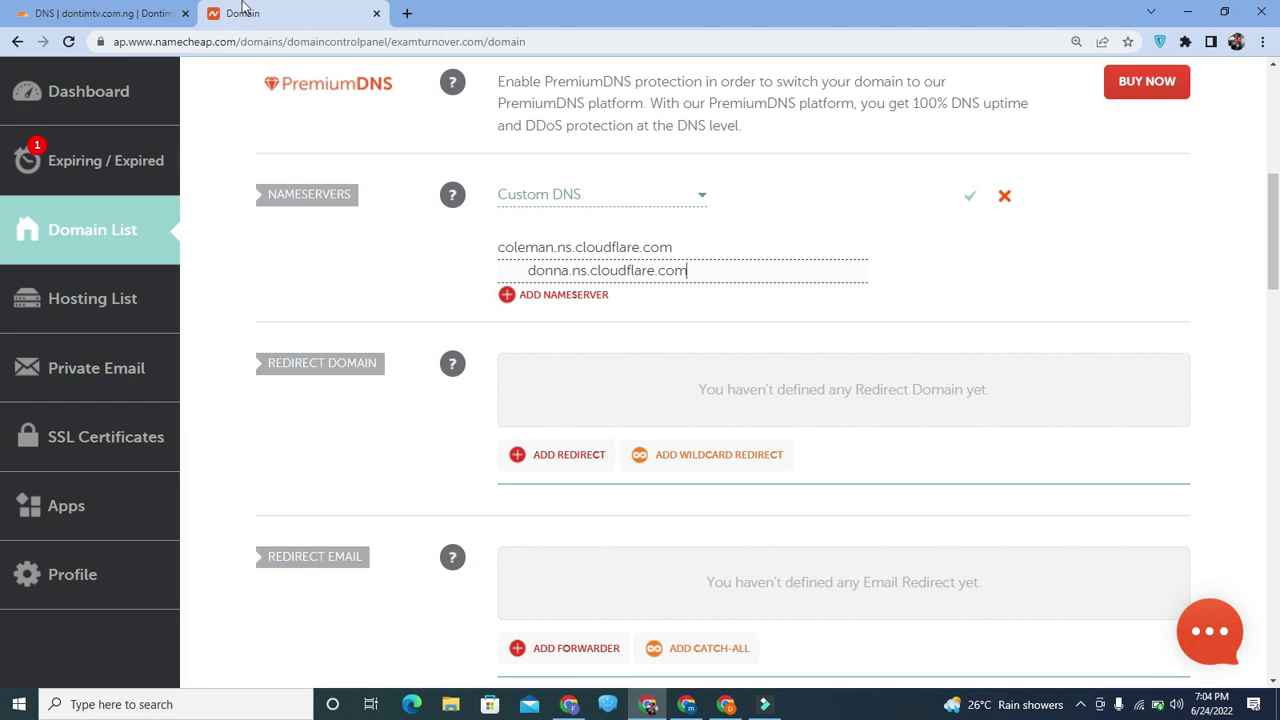
Step: Review the CNAME records and nameservers in Cloudflare, and go back to the Google AdSense home page in the other Chrome window
left_click(100, 13)
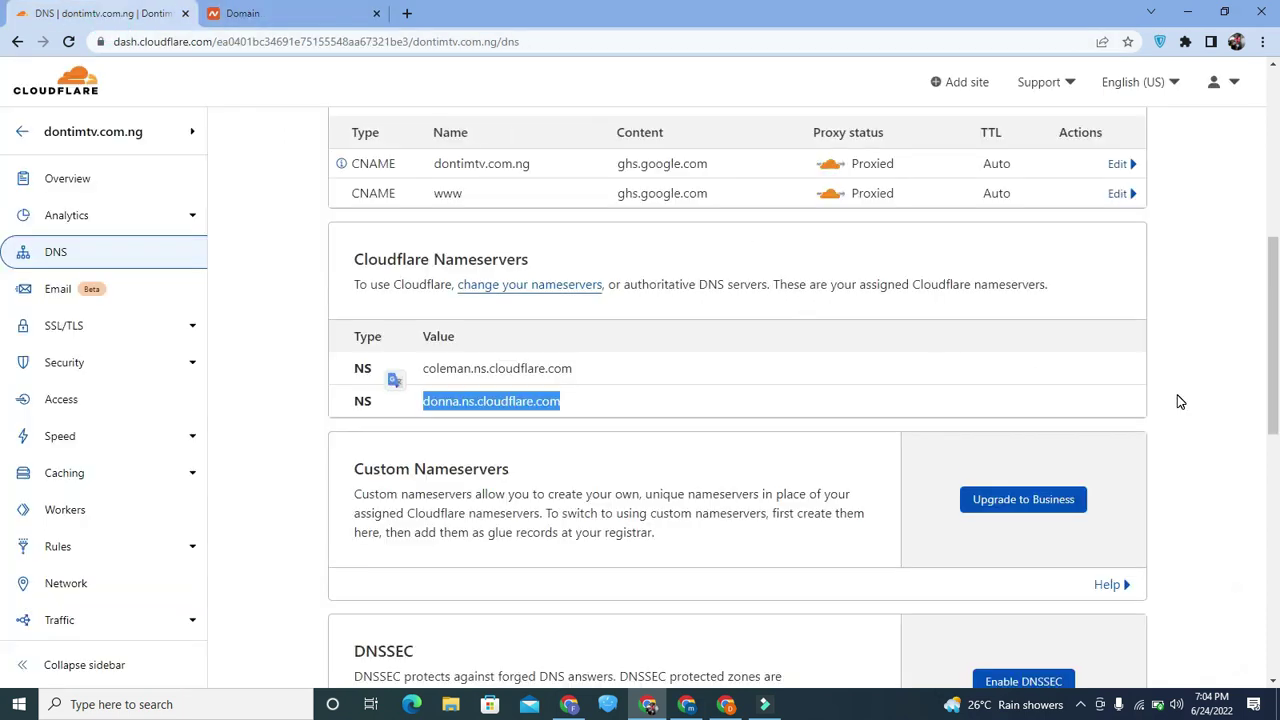
left_click_drag(1276, 383, 1276, 345)
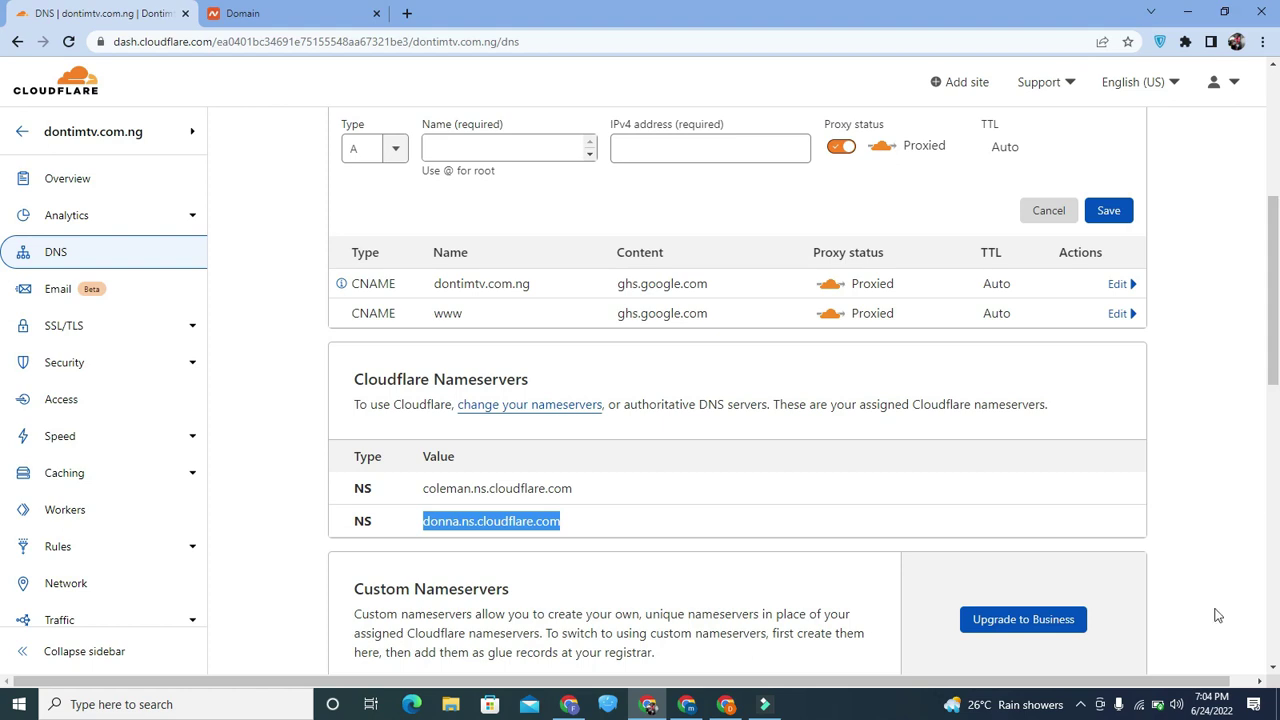
left_click(687, 704)
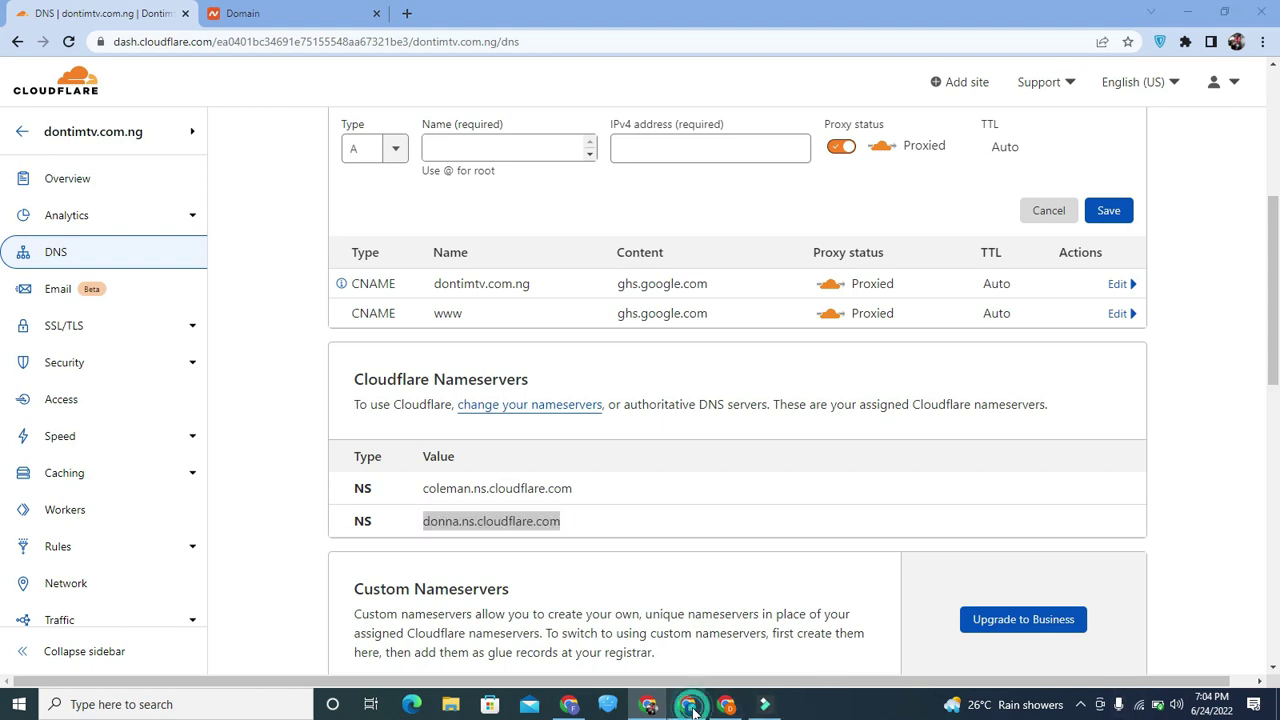
left_click(18, 44)
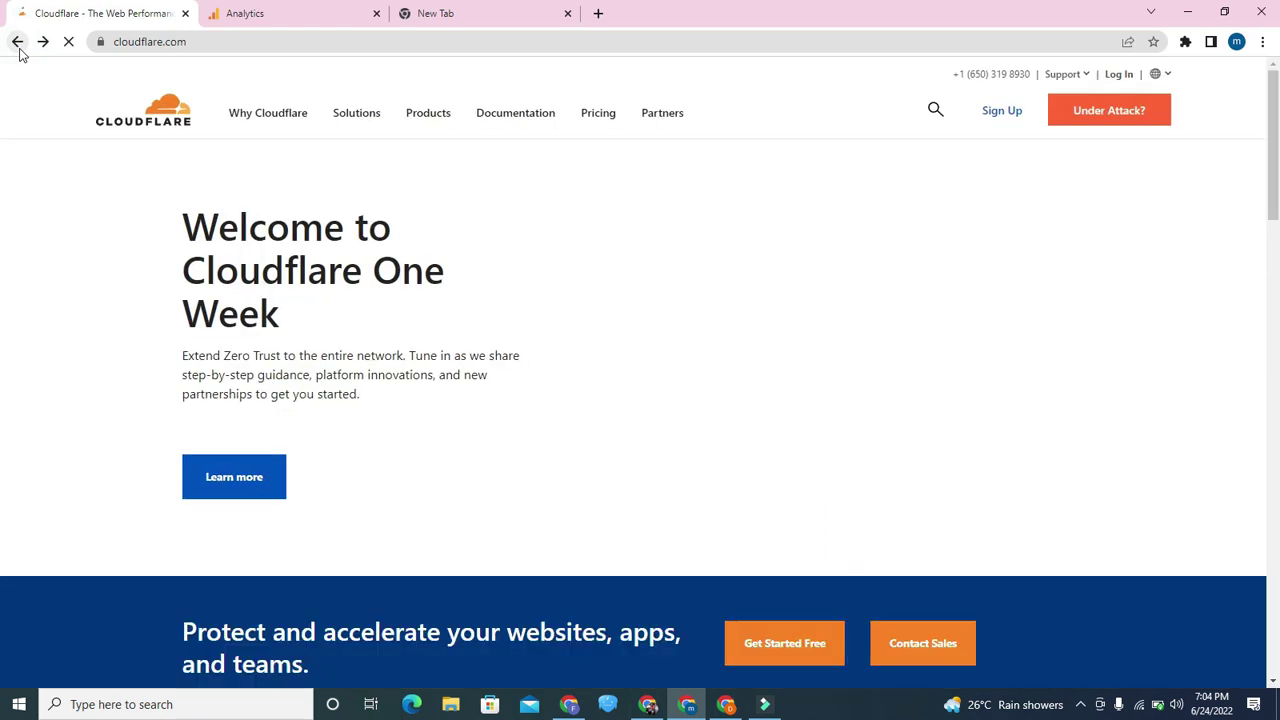
left_click(18, 44)
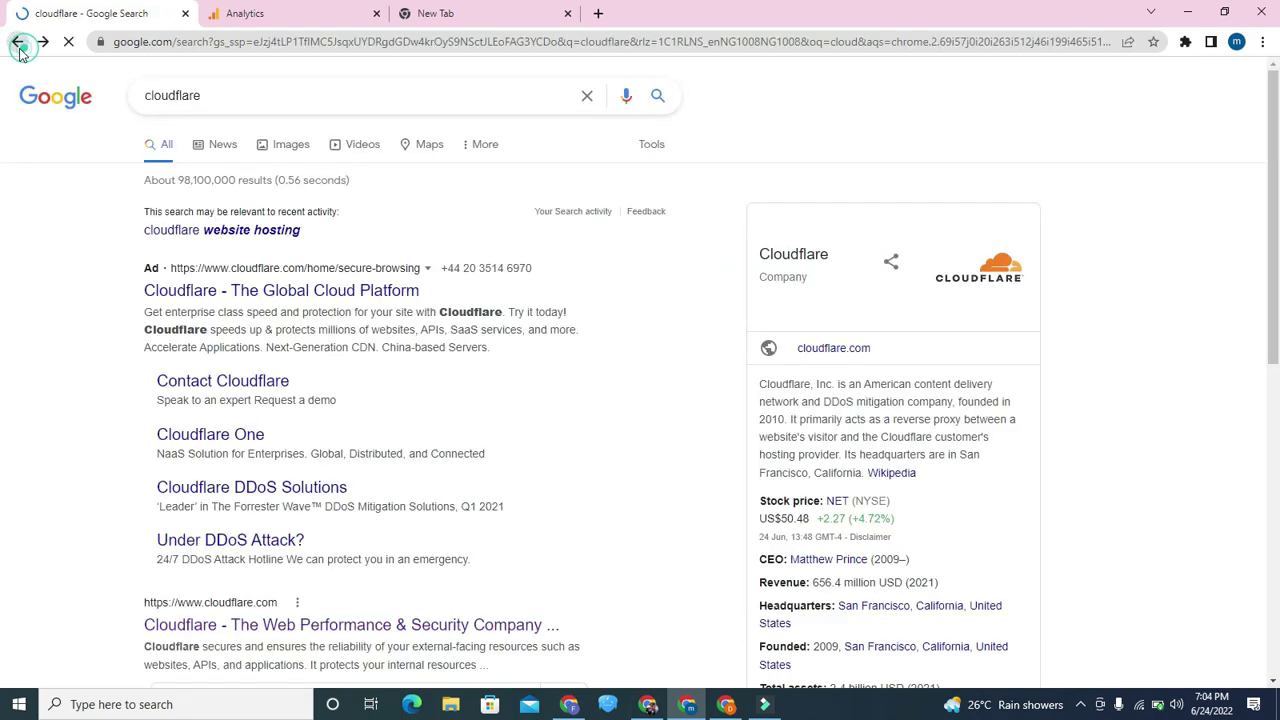
left_click(18, 44)
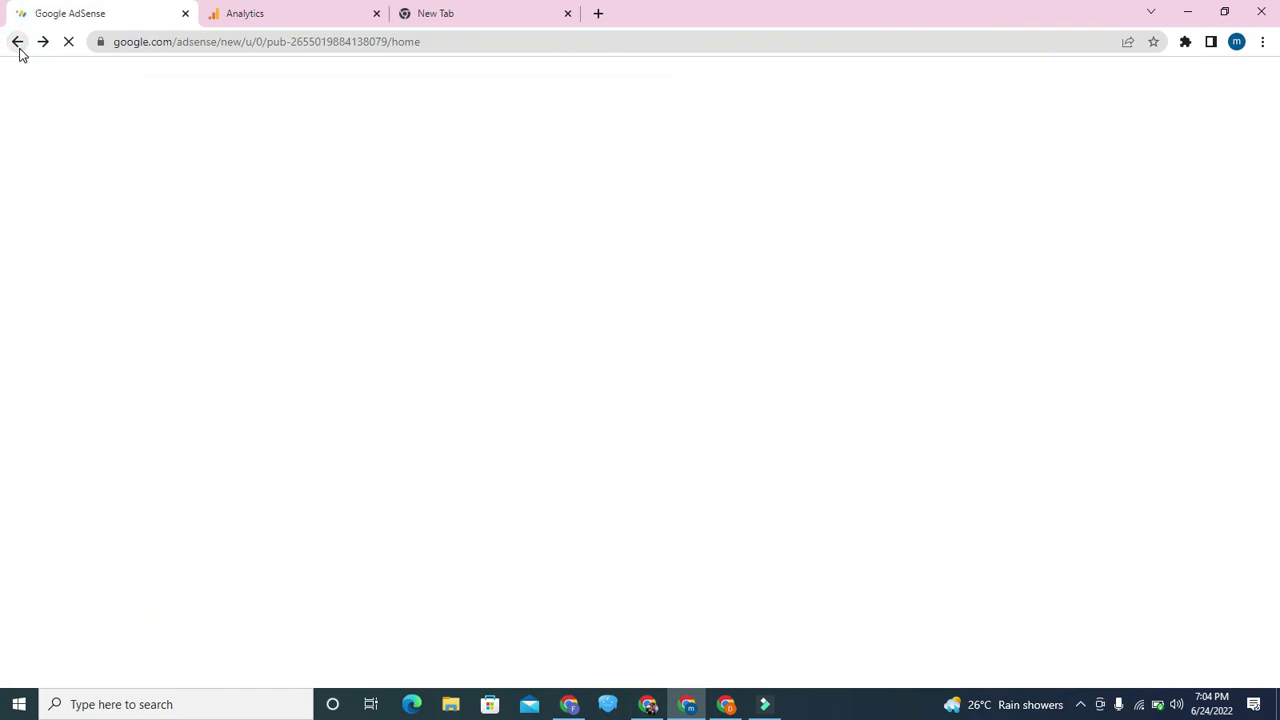